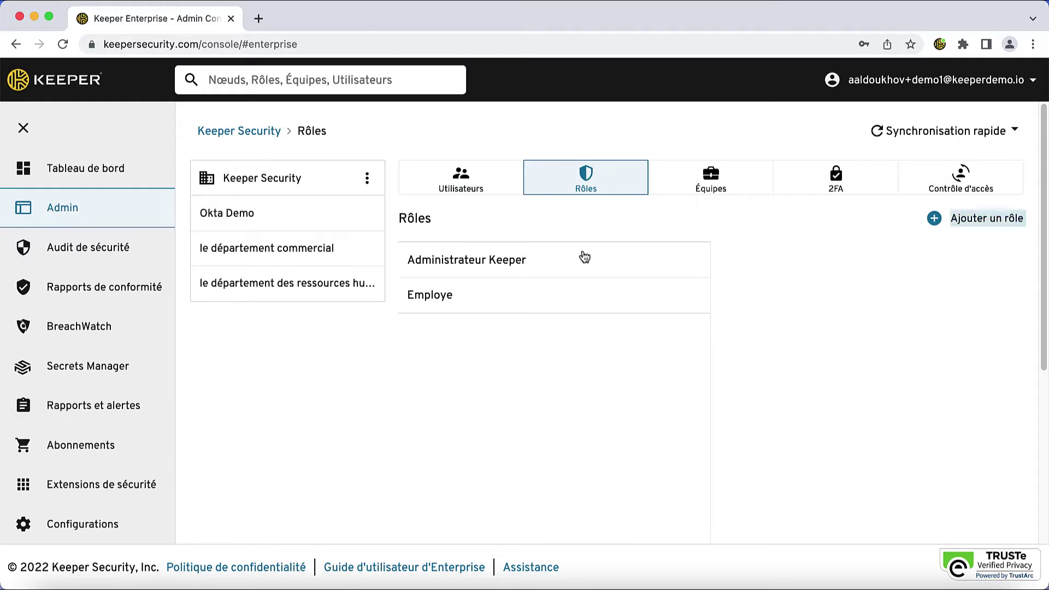
Add a second user, the first one offered, to the Administrateur Keeper role.
{"action": "left_click", "coordinate": [582, 261]}
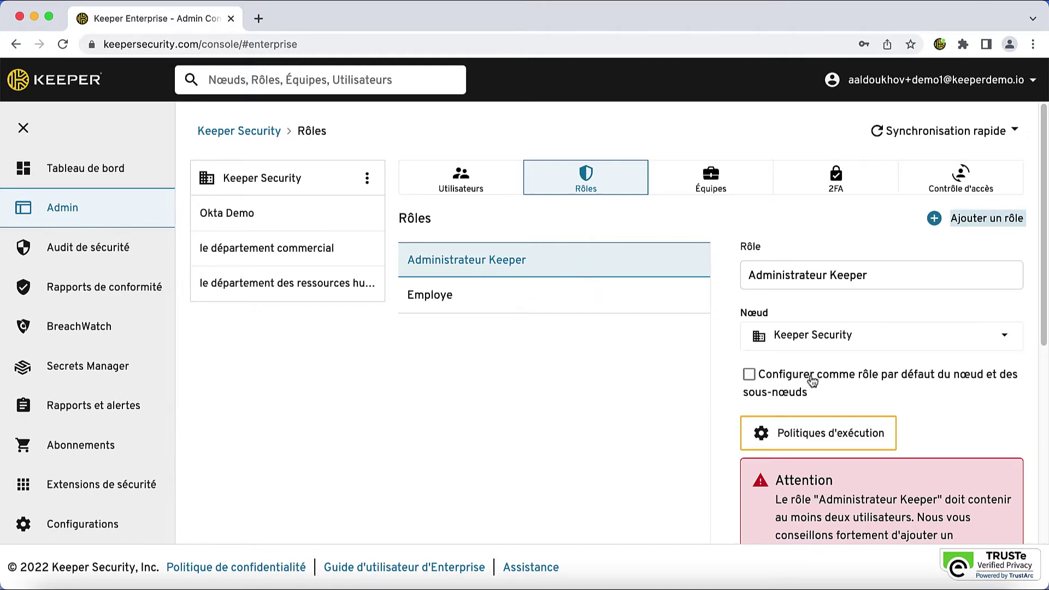
{"action": "scroll", "coordinate": [932, 415], "scroll_direction": "down", "scroll_amount": 5}
{"action": "scroll", "coordinate": [933, 415], "scroll_direction": "down", "scroll_amount": 1}
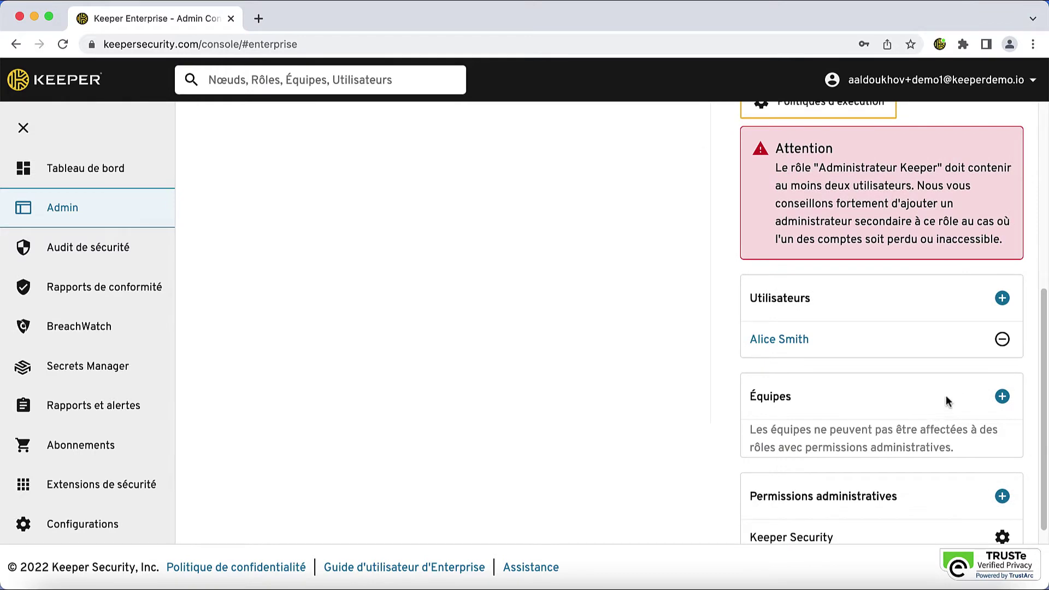
{"action": "left_click", "coordinate": [1002, 299]}
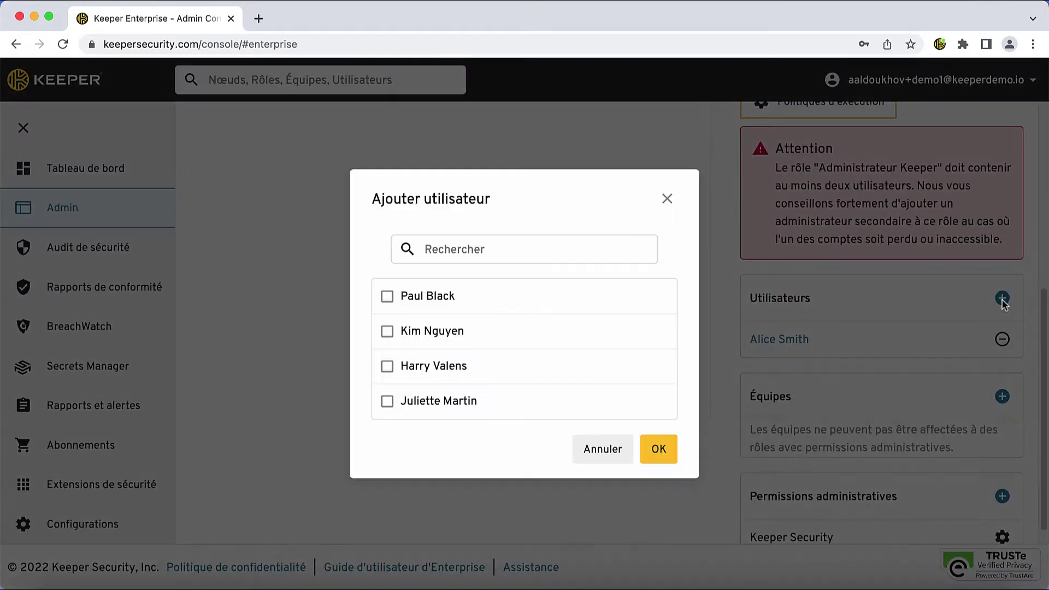
{"action": "left_click", "coordinate": [586, 298]}
{"action": "left_click", "coordinate": [657, 450]}
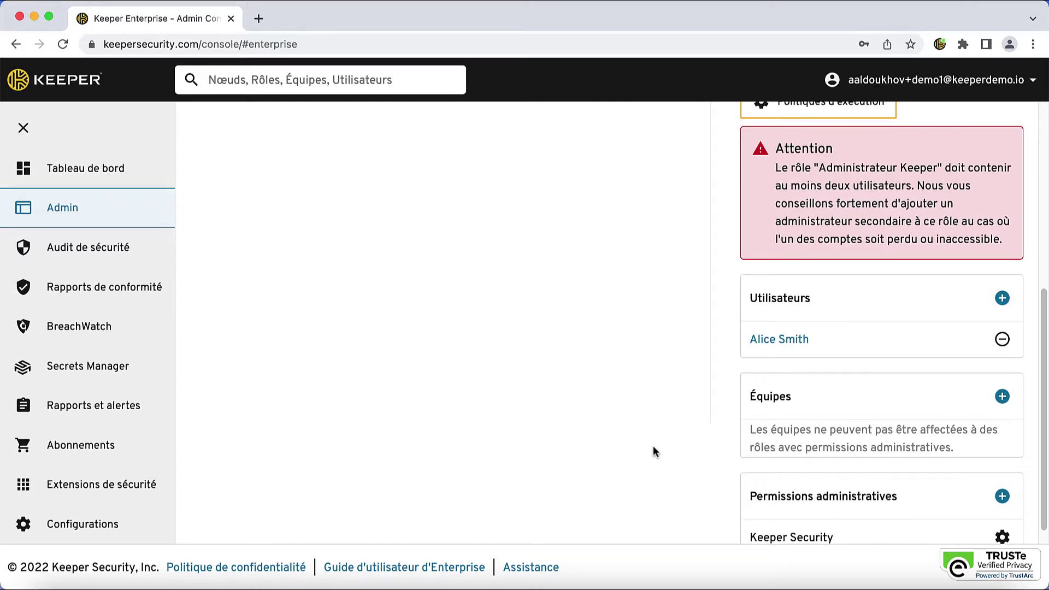
Grant the role the Transférer le compte permission on the Keeper Security node and save the permissions.
{"action": "scroll", "coordinate": [650, 428], "scroll_direction": "down", "scroll_amount": 5}
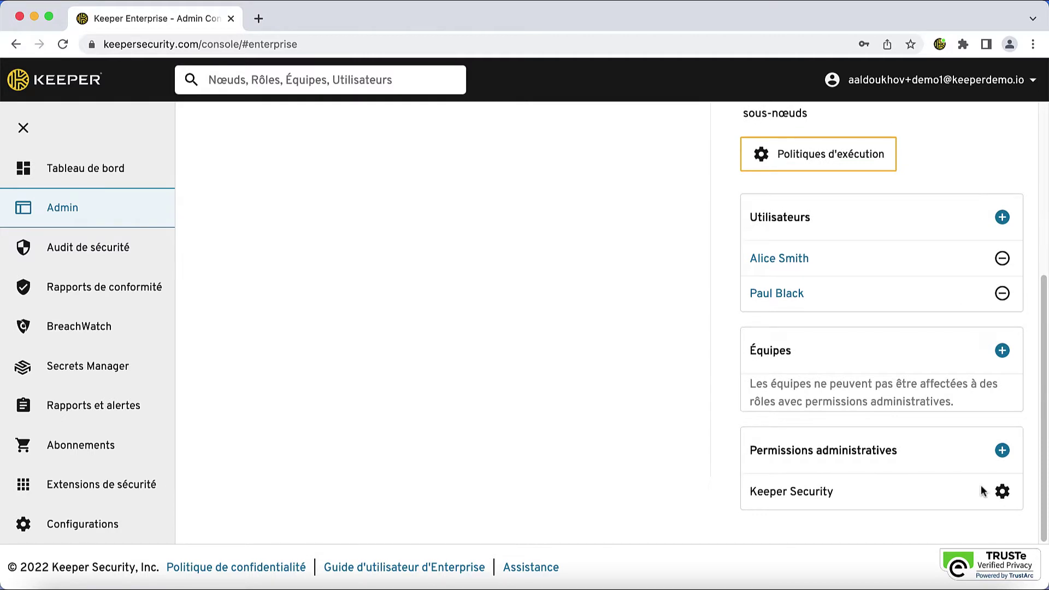
{"action": "left_click", "coordinate": [1001, 491]}
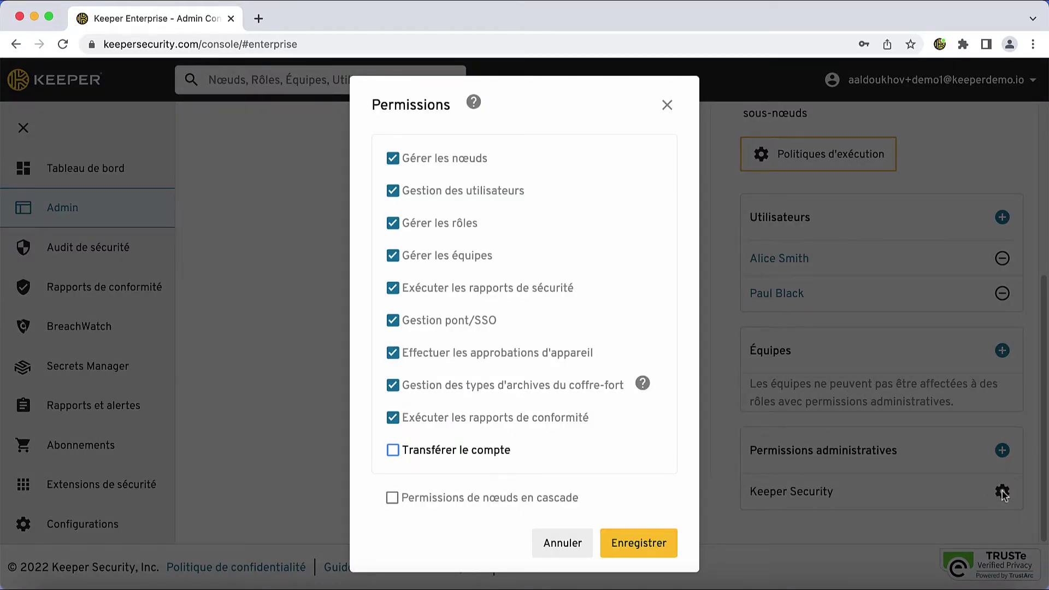
{"action": "left_click", "coordinate": [461, 451]}
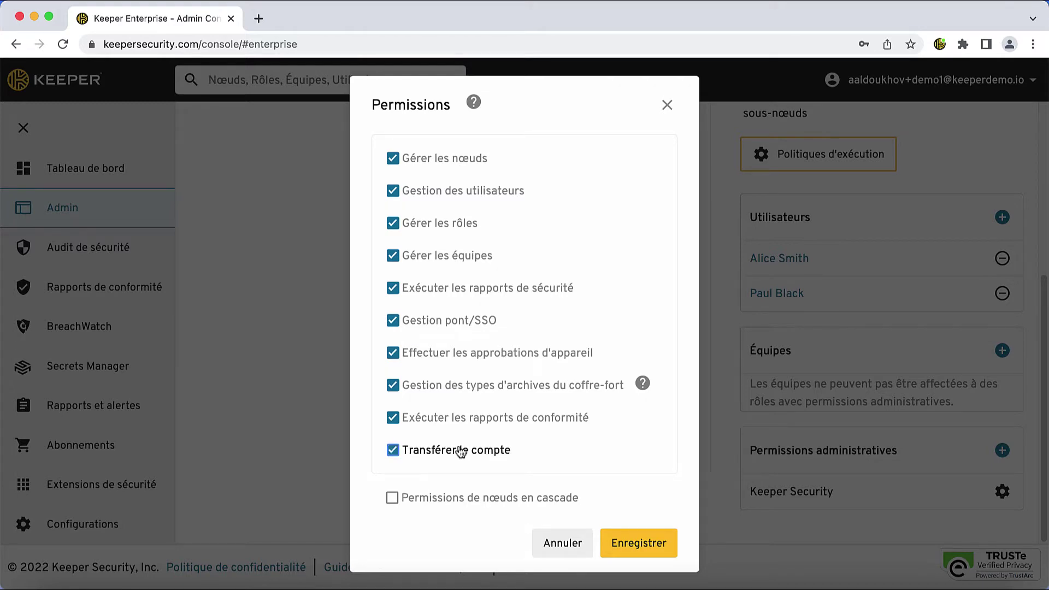
{"action": "left_click", "coordinate": [660, 544]}
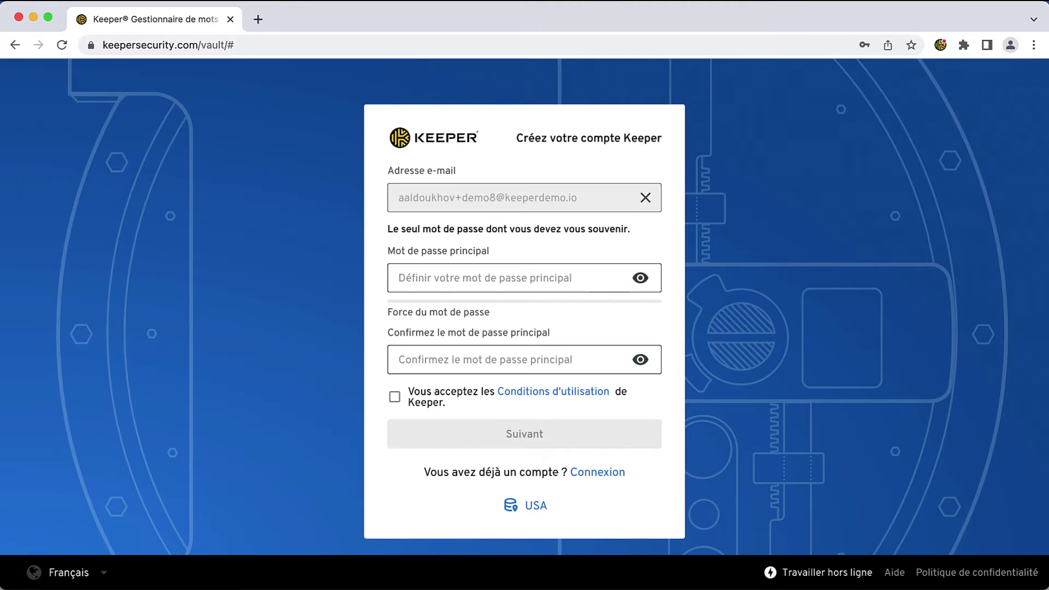
Enter and confirm the new account's master password, accept the terms of use, and submit the account creation form.
{"action": "left_click", "coordinate": [585, 279]}
{"action": "key", "text": "super+v"}
{"action": "left_click", "coordinate": [739, 300]}
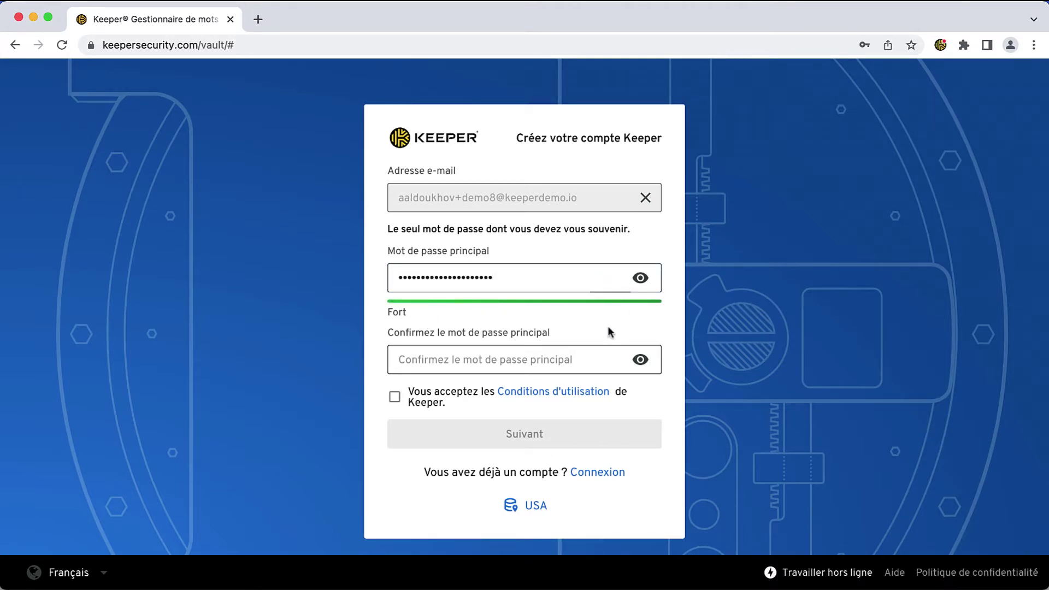
{"action": "left_click", "coordinate": [587, 360]}
{"action": "key", "text": "super+v"}
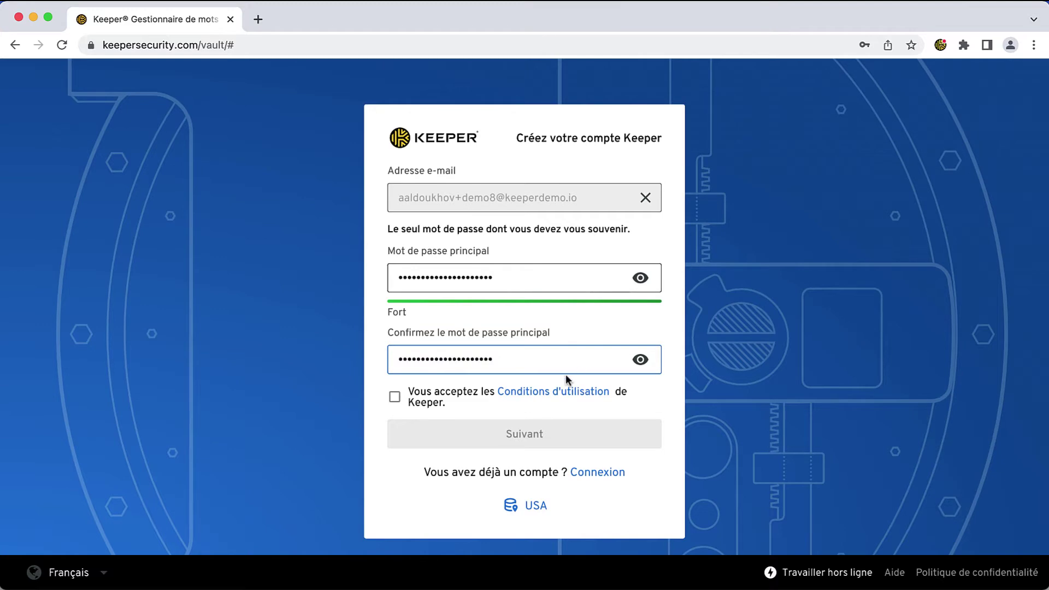
{"action": "left_click", "coordinate": [395, 397]}
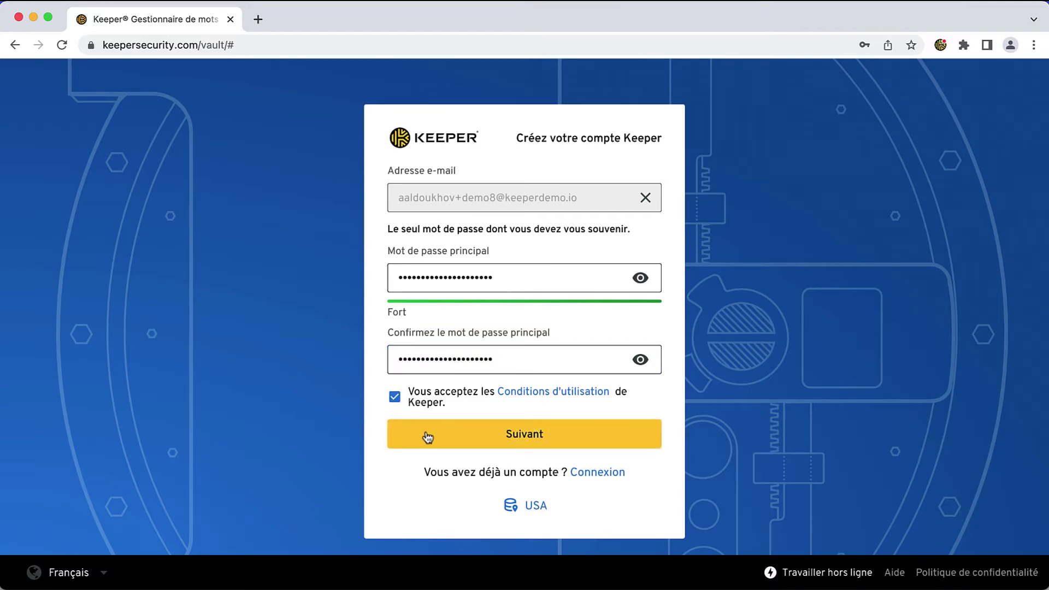
{"action": "left_click", "coordinate": [448, 434]}
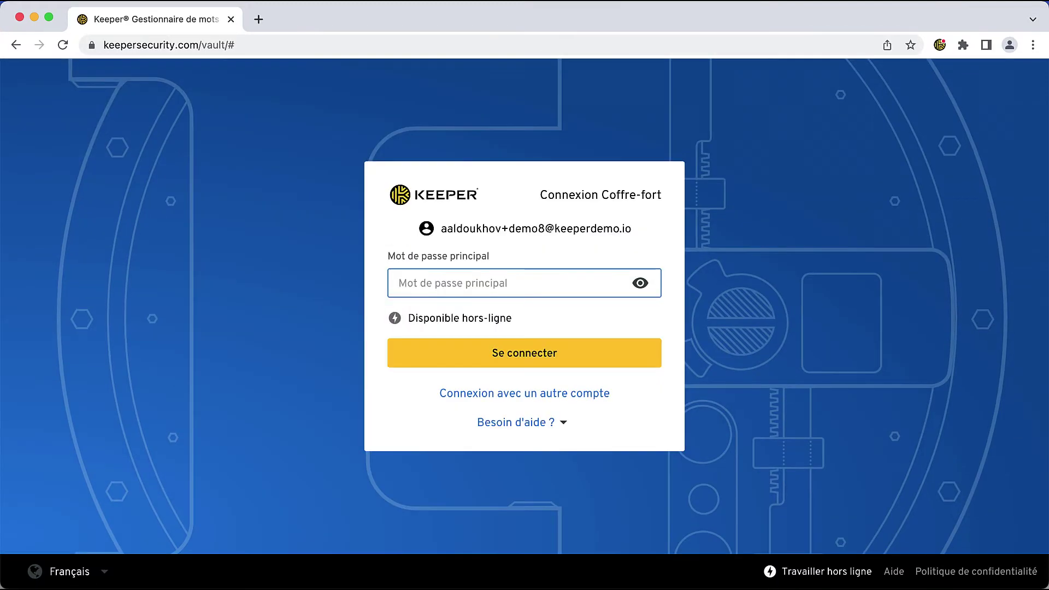
Log in to the vault by entering the account's master password.
{"action": "type", "text": "•••"}
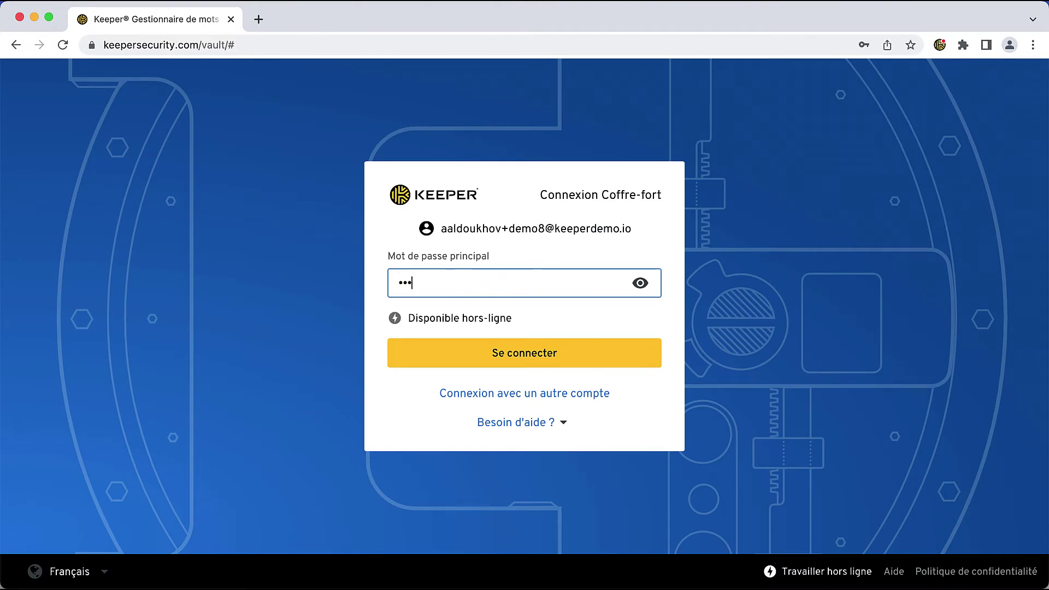
{"action": "type", "text": "••••••••••••••••••"}
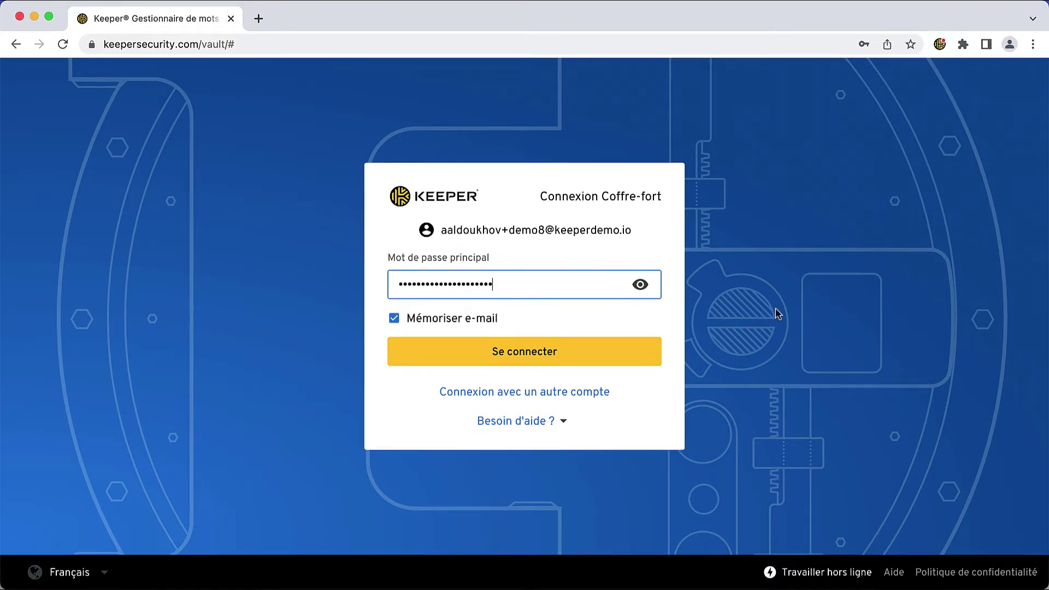
{"action": "left_click", "coordinate": [645, 355]}
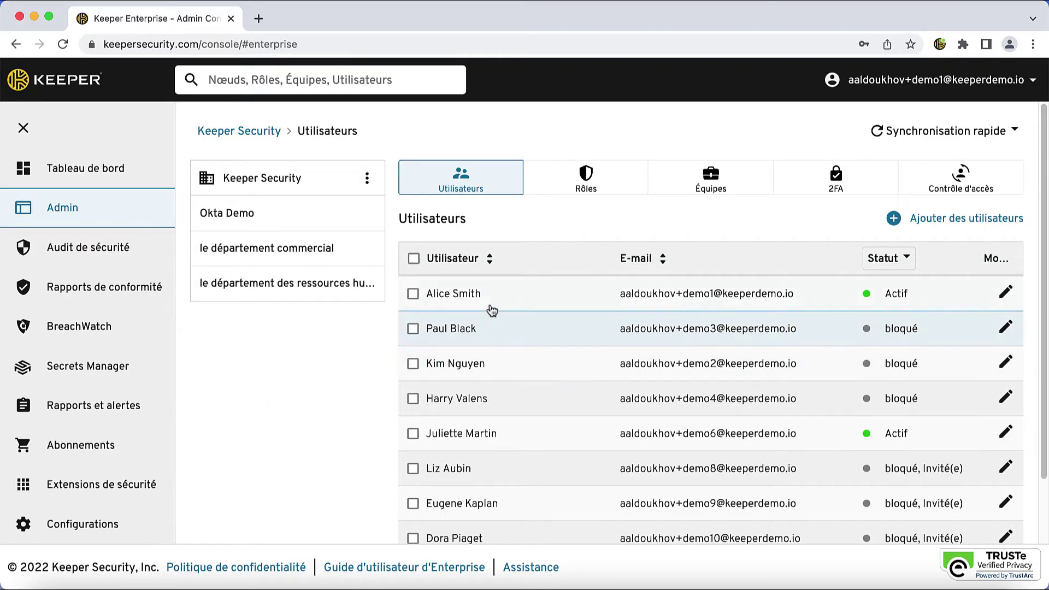
In the Employe role's enforcement policies, set the required master password length to 20.
{"action": "left_click", "coordinate": [585, 189]}
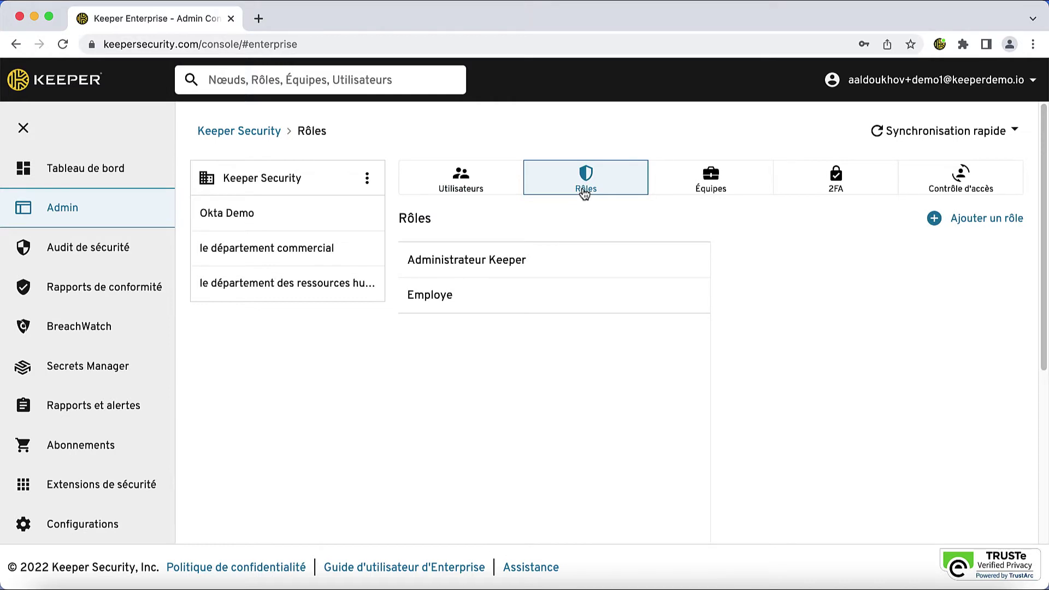
{"action": "left_click", "coordinate": [477, 305]}
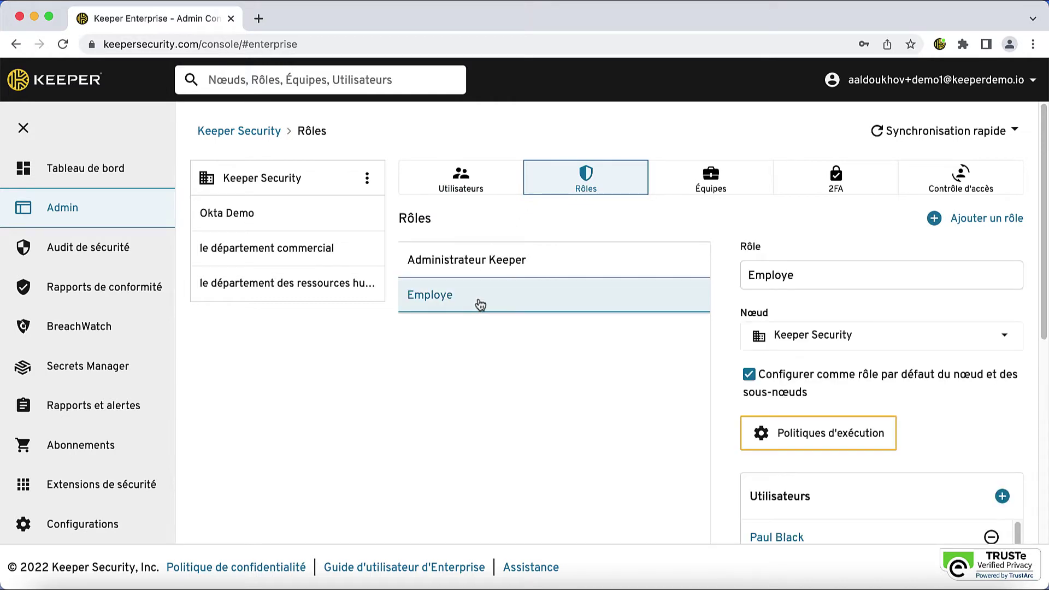
{"action": "left_click", "coordinate": [849, 436]}
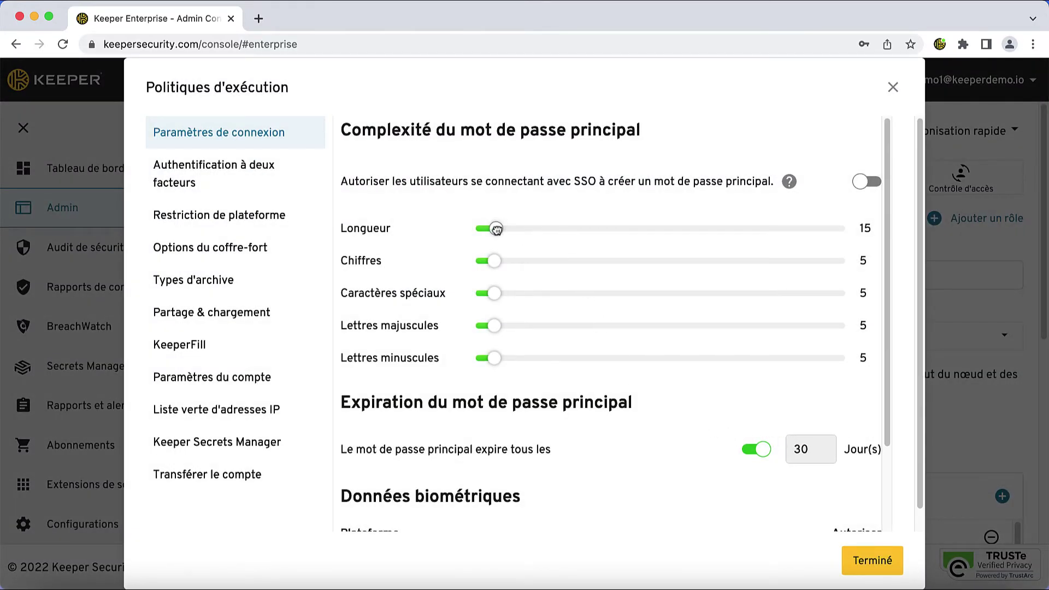
{"action": "left_click_drag", "start_coordinate": [496, 229], "coordinate": [516, 231]}
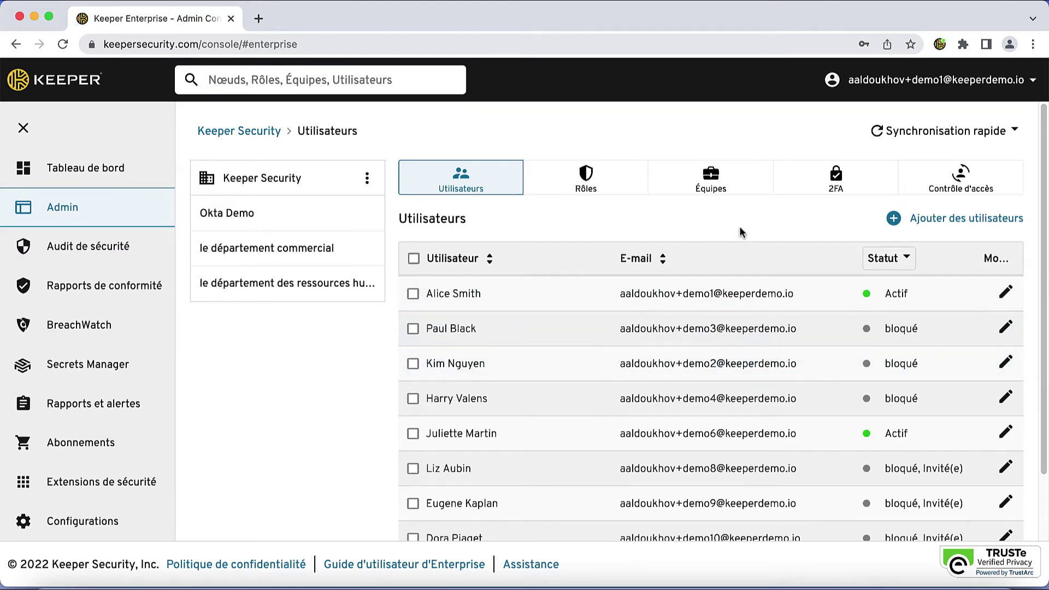
Review the two-factor authentication methods offered for the Keeper Security node.
{"action": "left_click", "coordinate": [813, 189]}
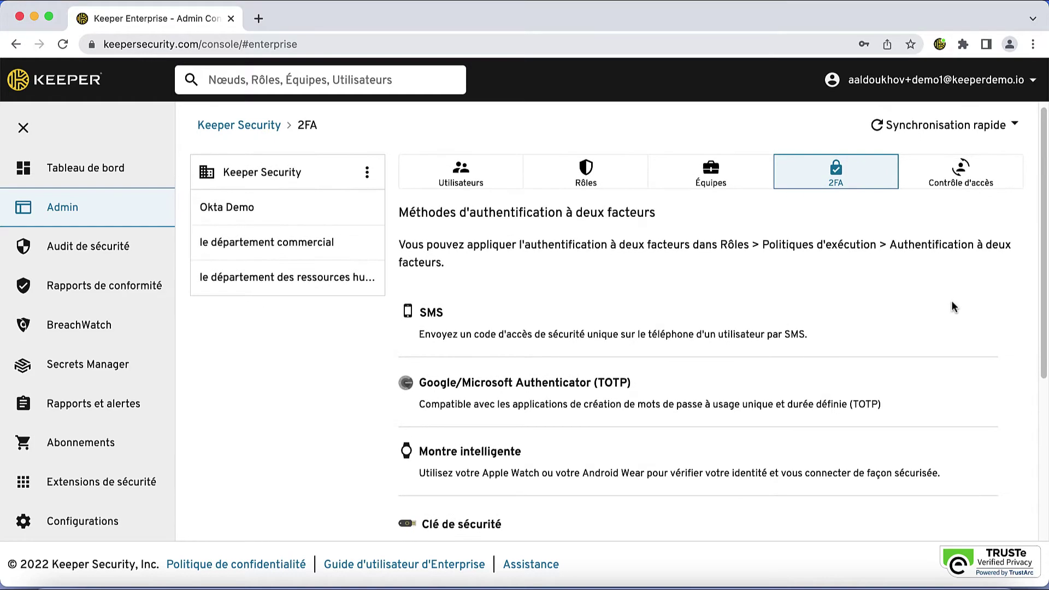
{"action": "scroll", "coordinate": [952, 306], "scroll_direction": "down", "scroll_amount": 2}
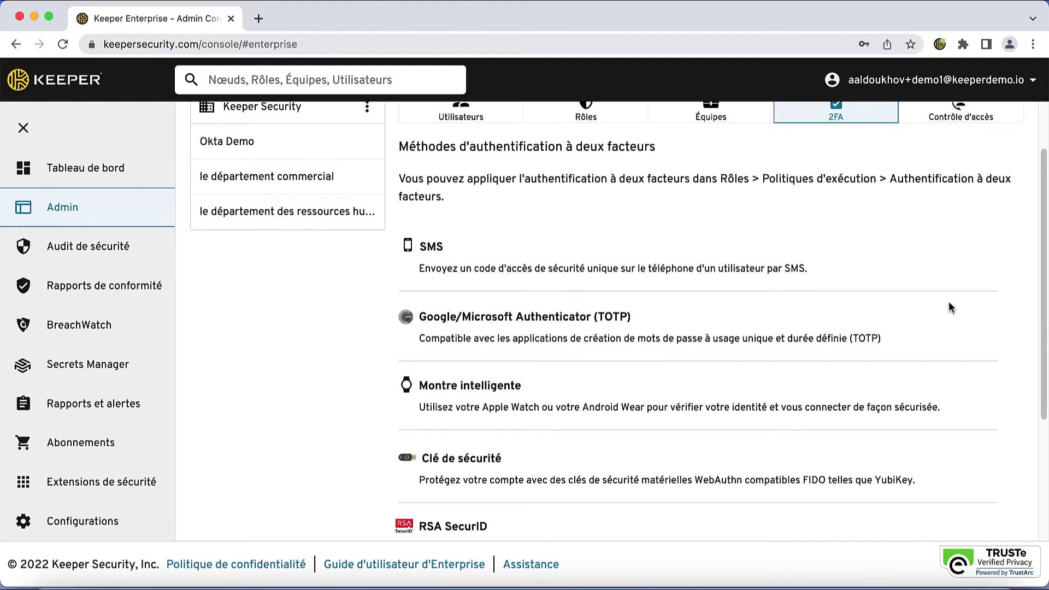
{"action": "scroll", "coordinate": [948, 303], "scroll_direction": "down", "scroll_amount": 3}
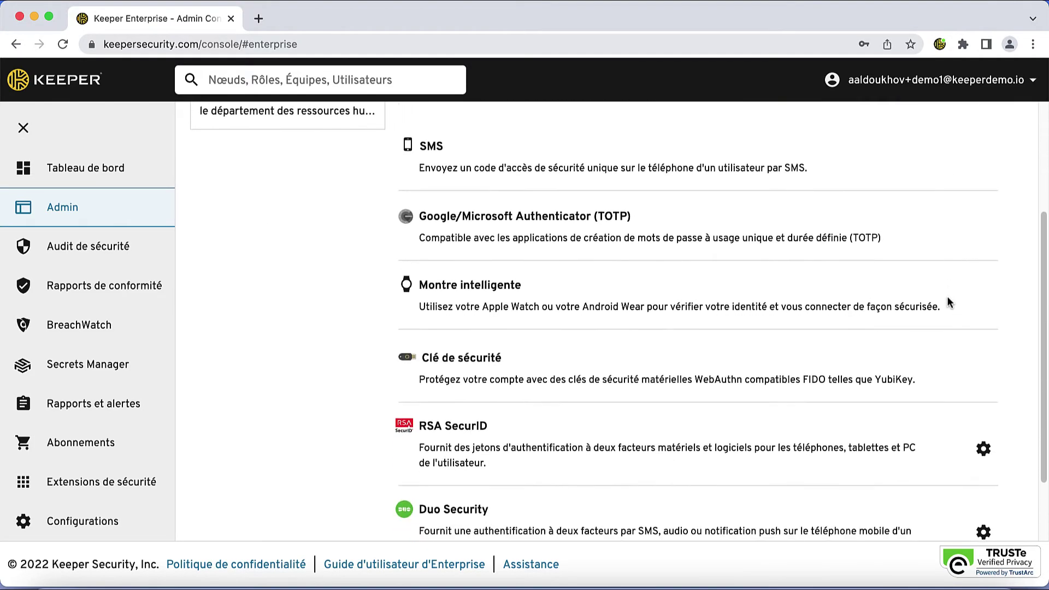
{"action": "scroll", "coordinate": [948, 302], "scroll_direction": "down", "scroll_amount": 2}
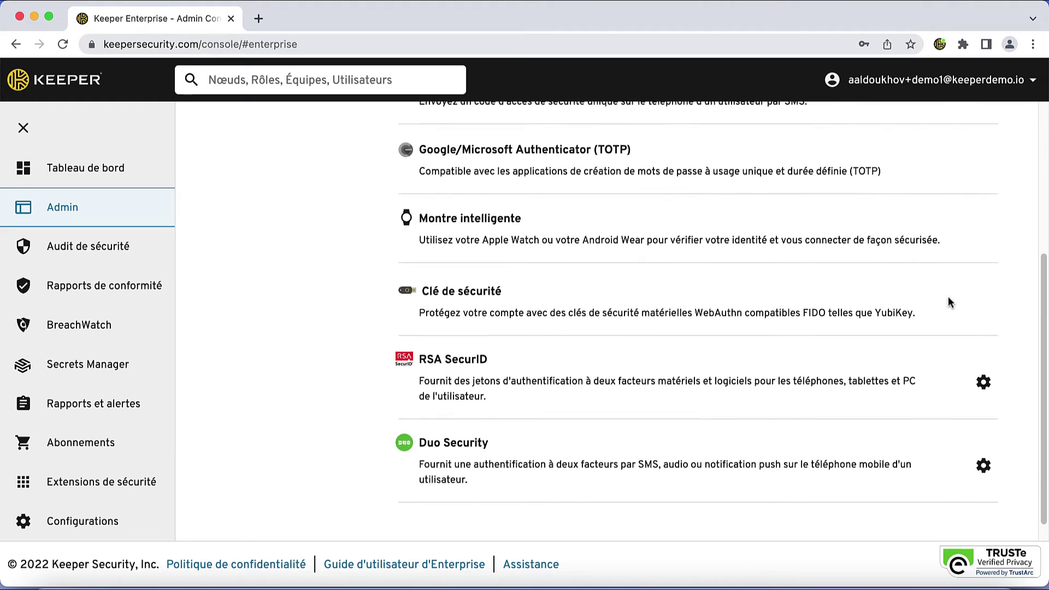
{"action": "scroll", "coordinate": [948, 302], "scroll_direction": "up", "scroll_amount": 7}
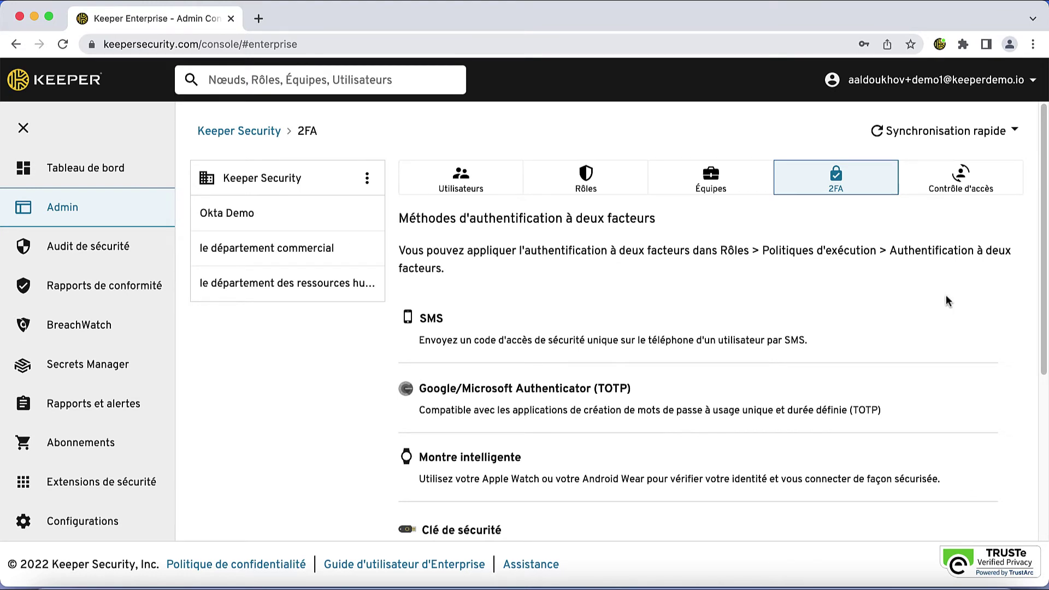
Require two-factor authentication in the Employe role's enforcement policies.
{"action": "left_click", "coordinate": [606, 191]}
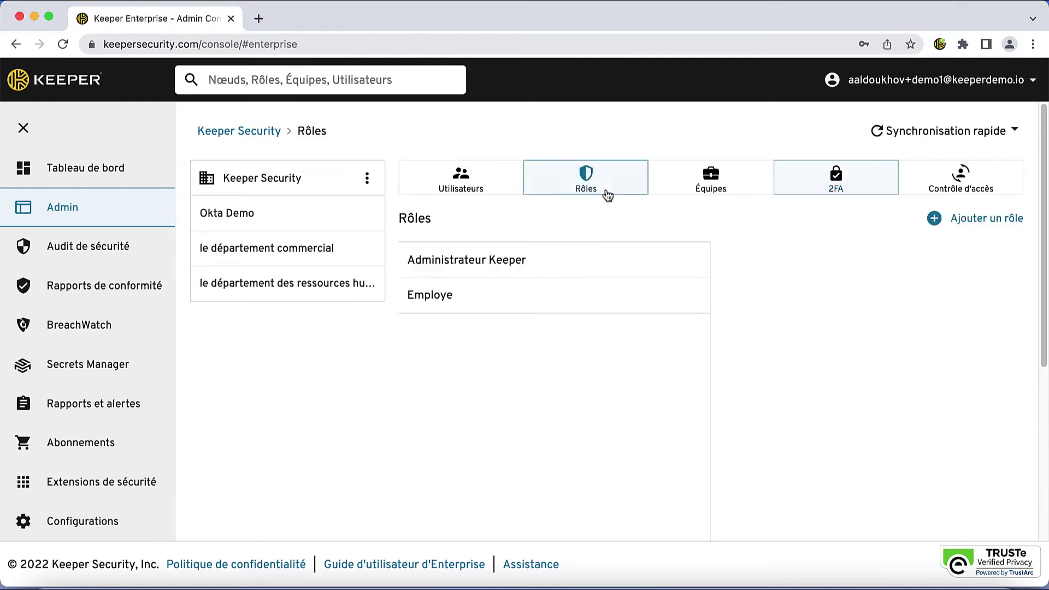
{"action": "left_click", "coordinate": [657, 302]}
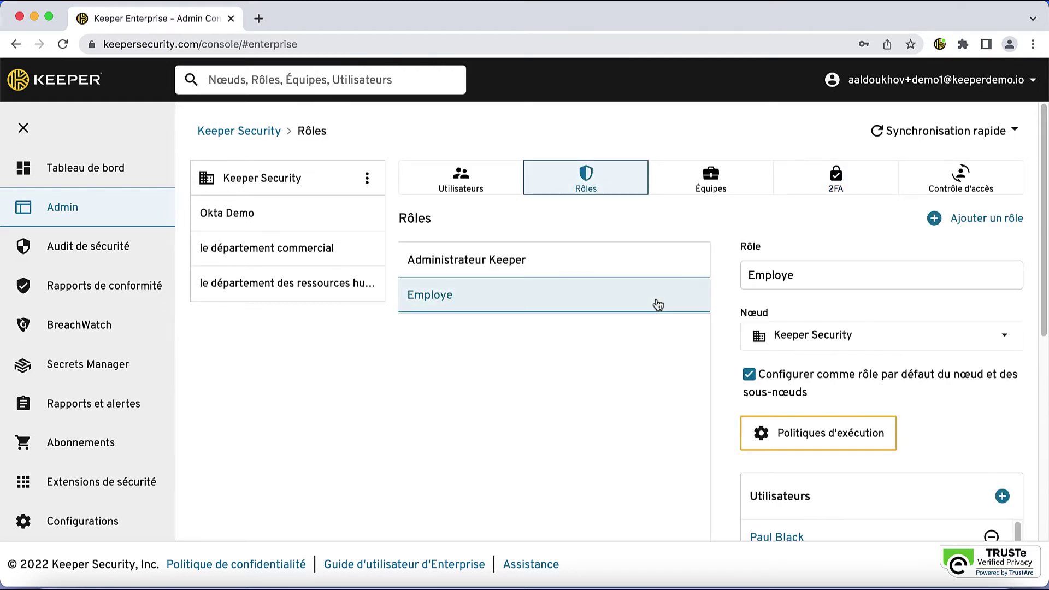
{"action": "left_click", "coordinate": [839, 423]}
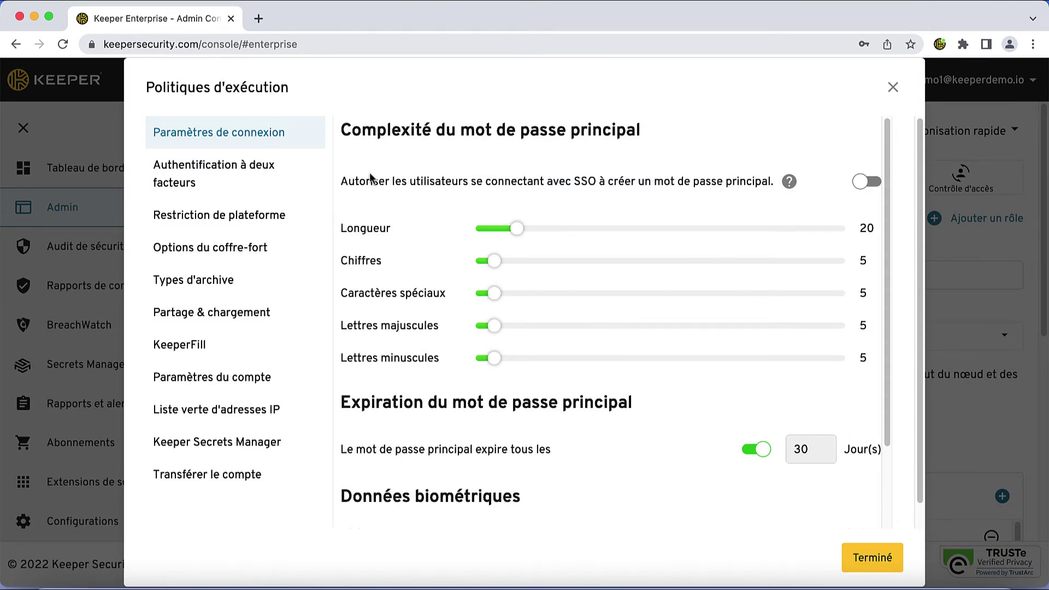
{"action": "left_click", "coordinate": [295, 168]}
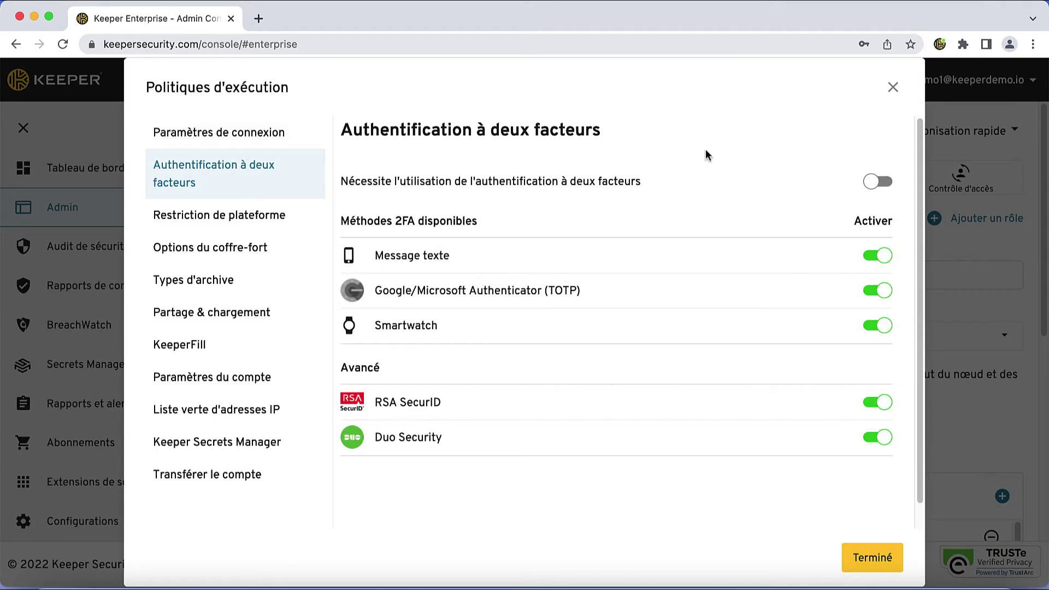
{"action": "left_click", "coordinate": [877, 182]}
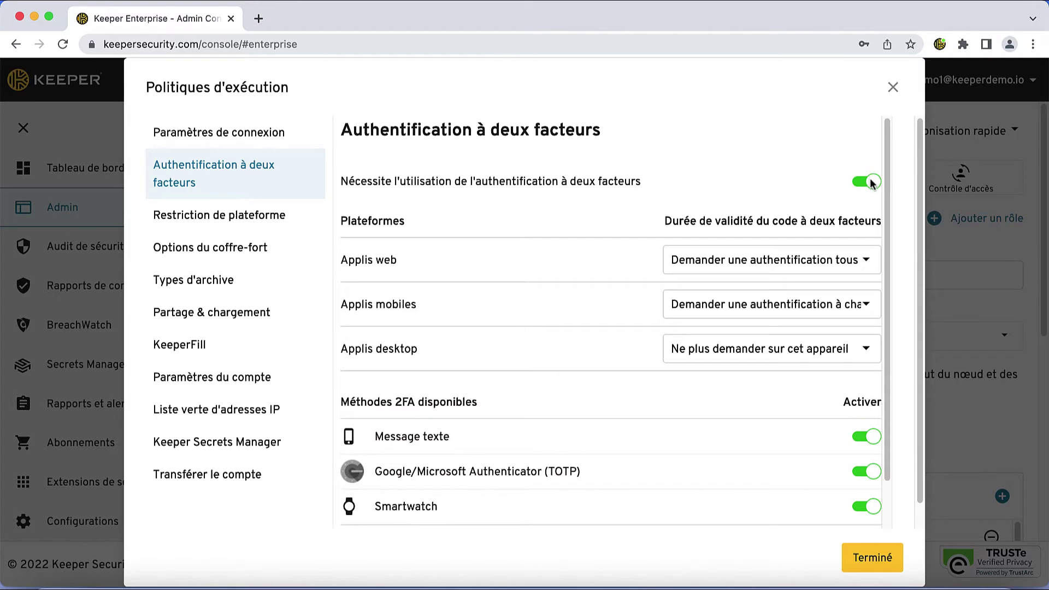
Set 2FA code validity to "Ne plus demander sur cet appareil" for web, "Demander une authentification tous les…" for mobile and "…à chaque…" for desktop, then finish.
{"action": "left_click", "coordinate": [829, 265]}
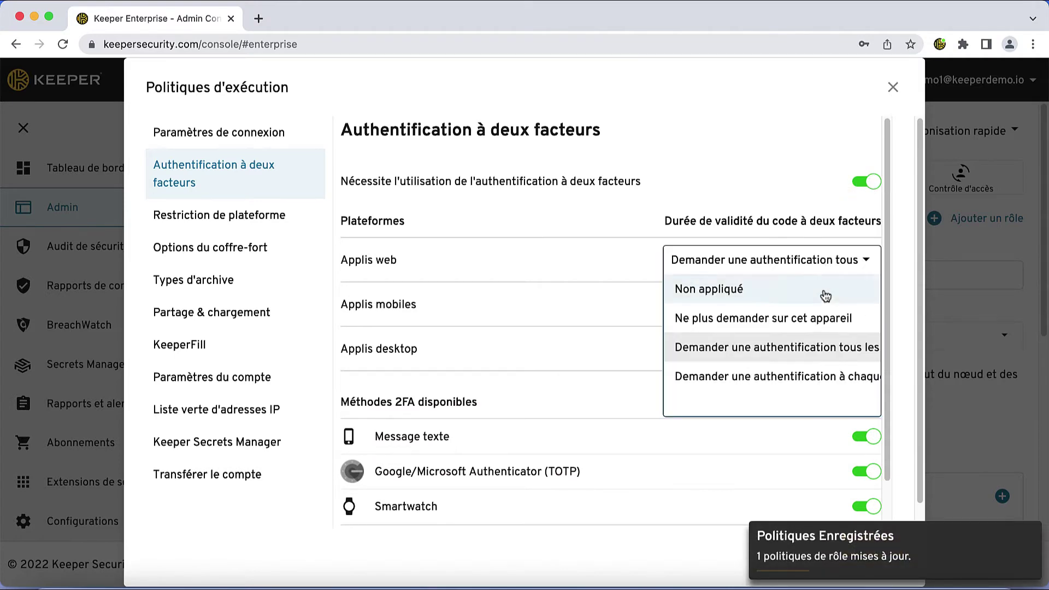
{"action": "left_click", "coordinate": [826, 317]}
{"action": "left_click", "coordinate": [824, 301]}
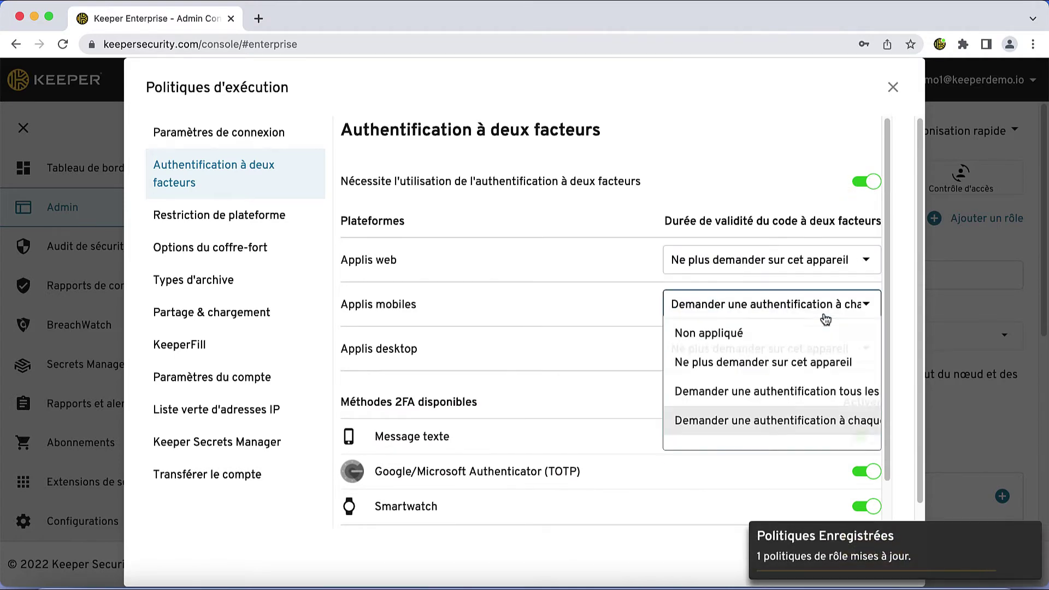
{"action": "left_click", "coordinate": [824, 397]}
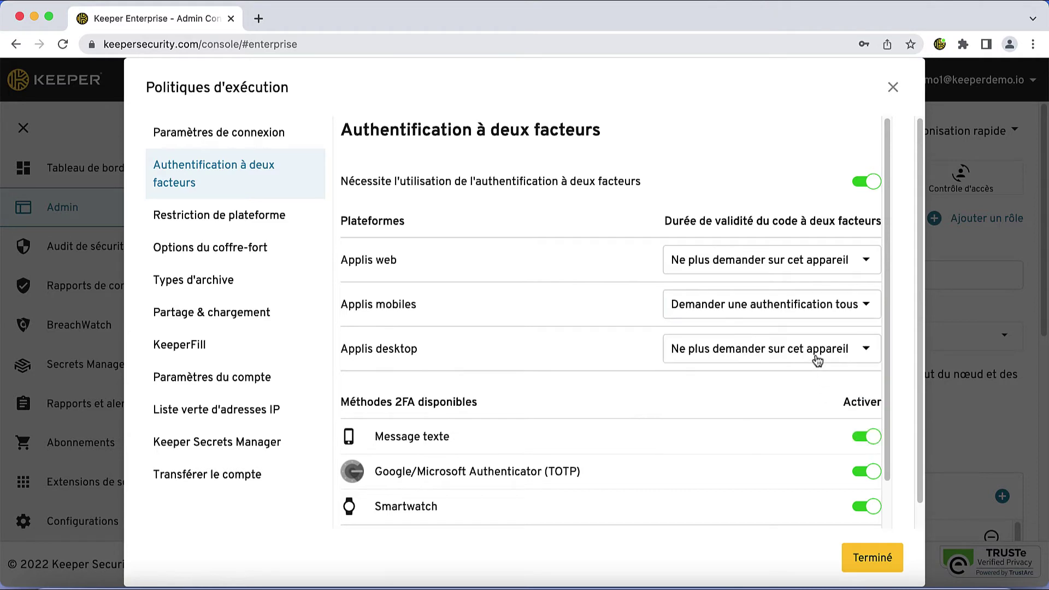
{"action": "left_click", "coordinate": [812, 354]}
{"action": "left_click", "coordinate": [819, 458]}
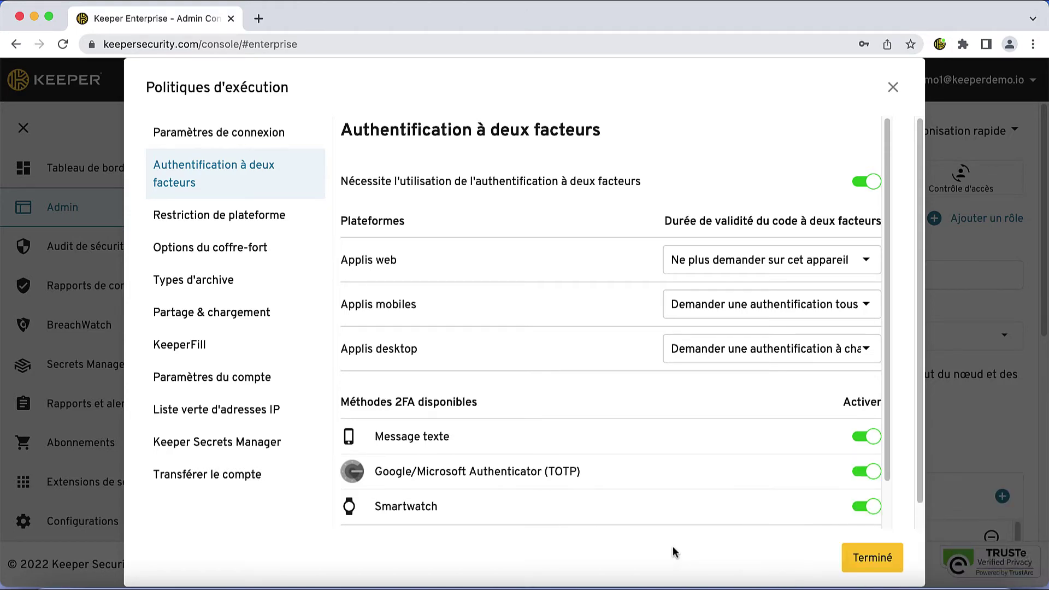
{"action": "left_click", "coordinate": [868, 558]}
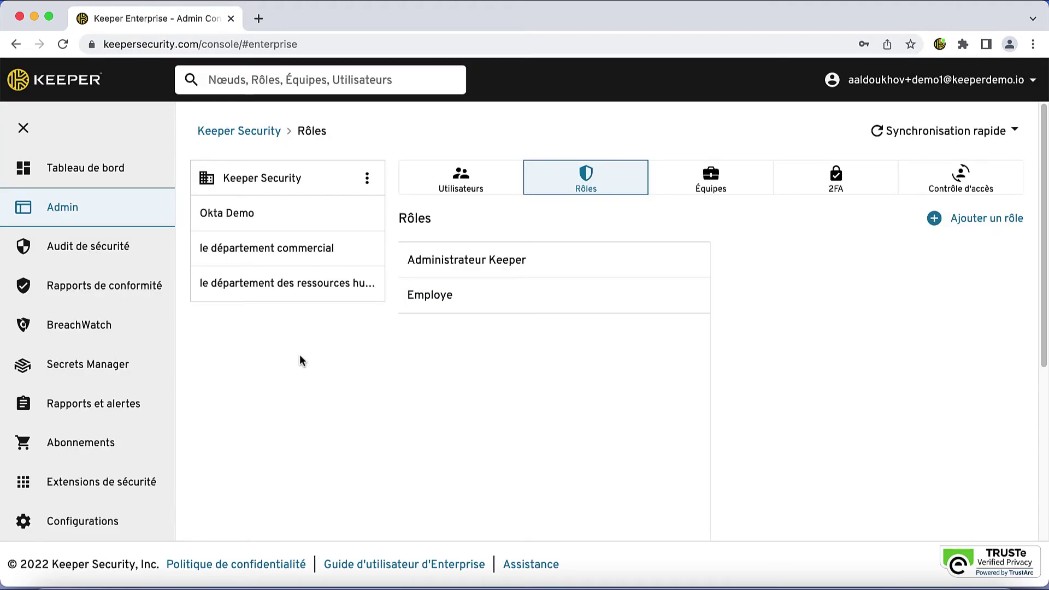
In the Employe role's account policies, switch the setting that disables the security question and answer for account recovery on and back off.
{"action": "left_click", "coordinate": [509, 301]}
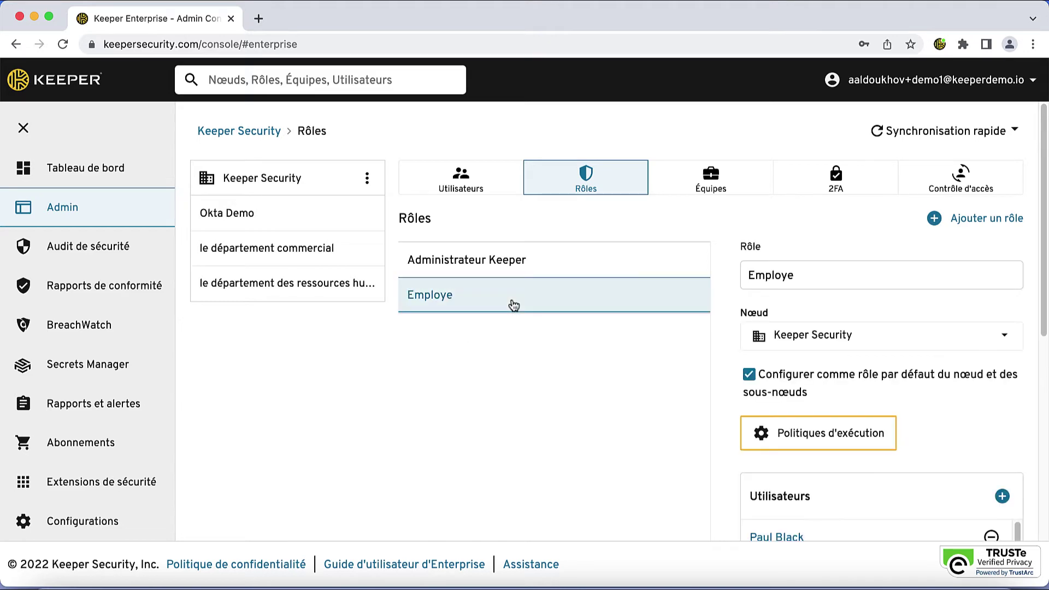
{"action": "left_click", "coordinate": [787, 433]}
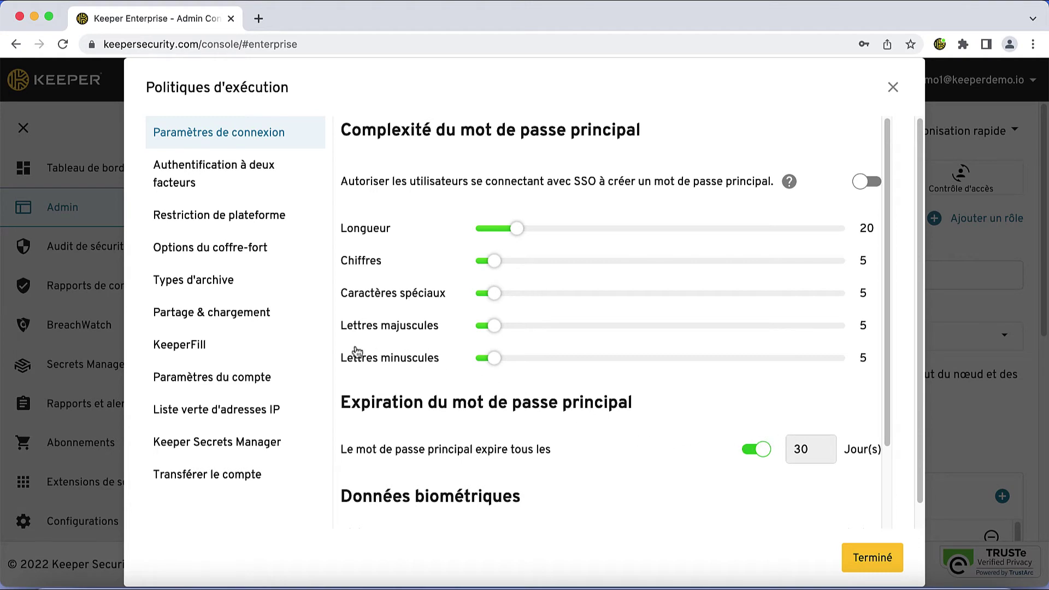
{"action": "left_click", "coordinate": [232, 381]}
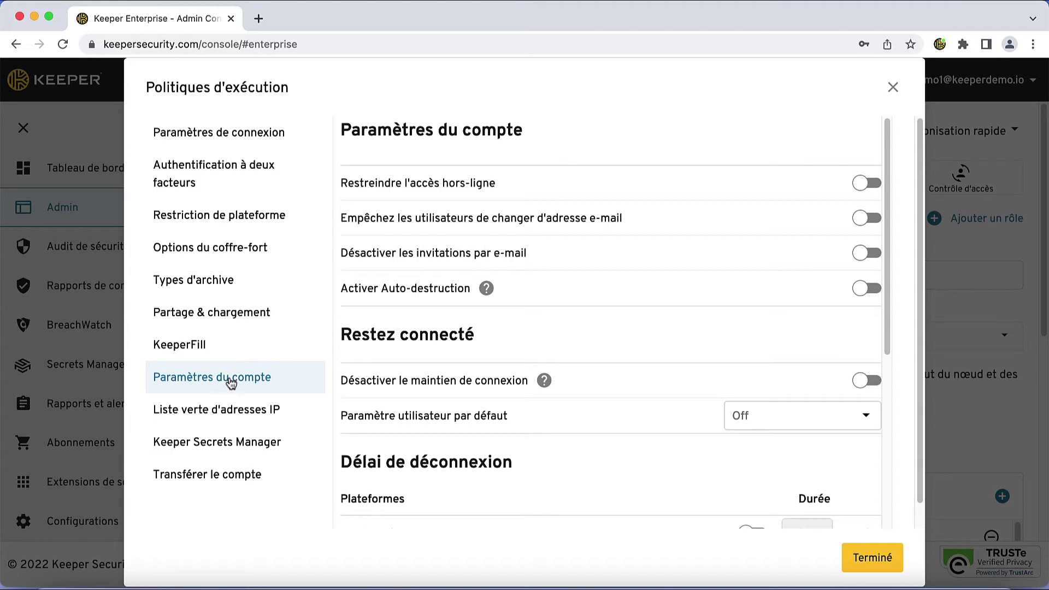
{"action": "scroll", "coordinate": [564, 464], "scroll_direction": "down", "scroll_amount": 1}
{"action": "scroll", "coordinate": [563, 463], "scroll_direction": "down", "scroll_amount": 3}
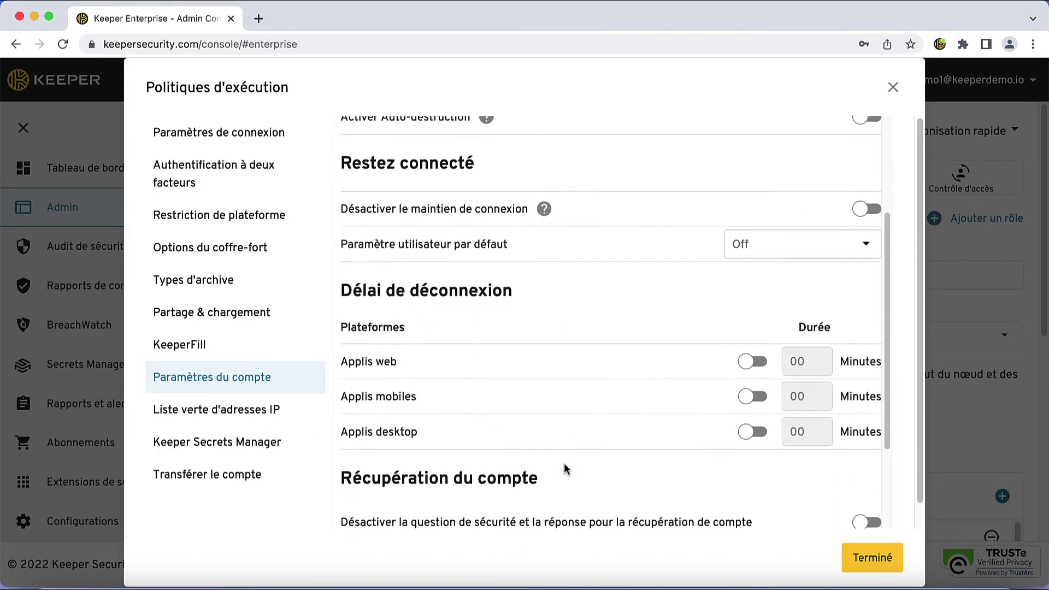
{"action": "scroll", "coordinate": [564, 463], "scroll_direction": "down", "scroll_amount": 4}
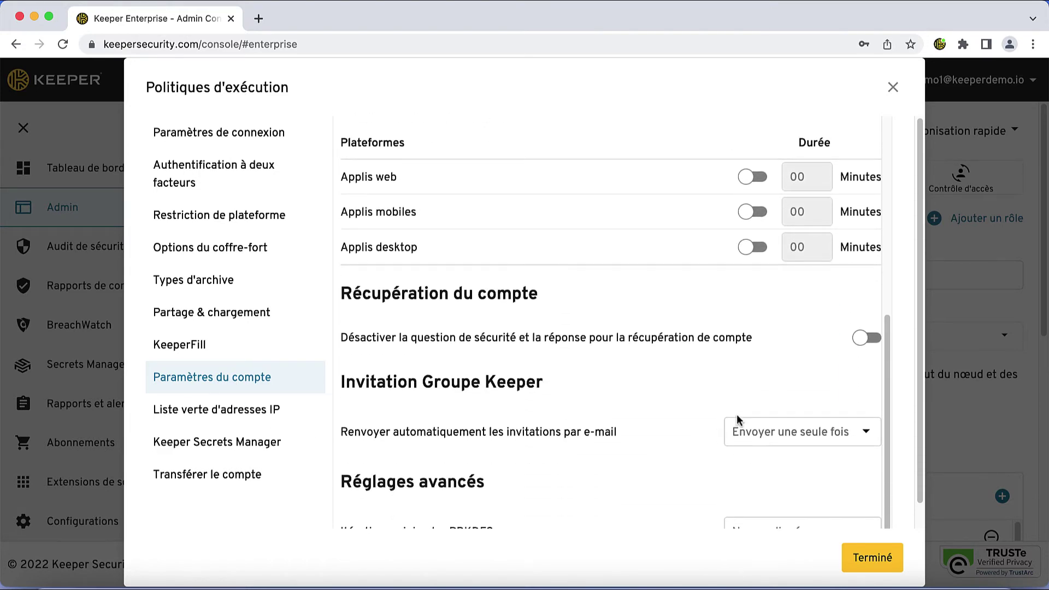
{"action": "left_click", "coordinate": [859, 337]}
{"action": "left_click", "coordinate": [855, 336]}
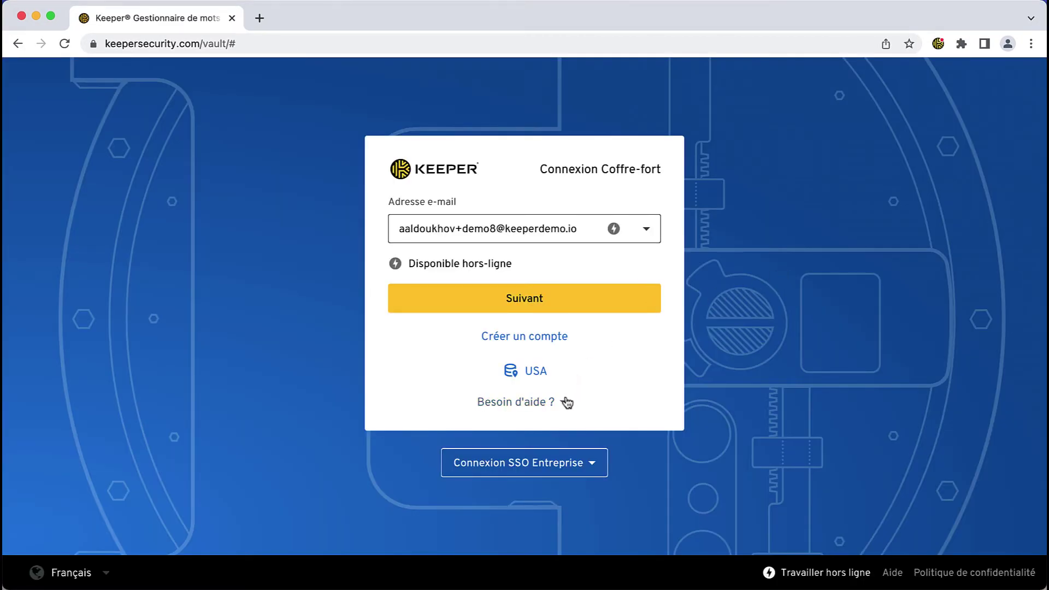
On the Keeper vault login page, start the forgotten master password recovery for the account's e-mail address.
{"action": "left_click", "coordinate": [567, 403]}
{"action": "left_click", "coordinate": [595, 428]}
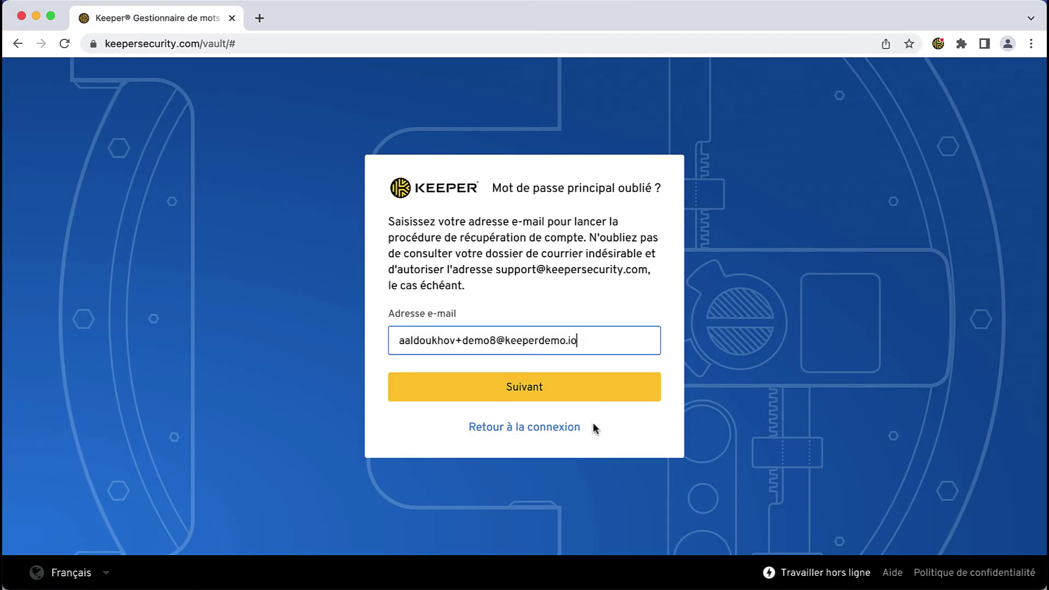
{"action": "left_click", "coordinate": [604, 392]}
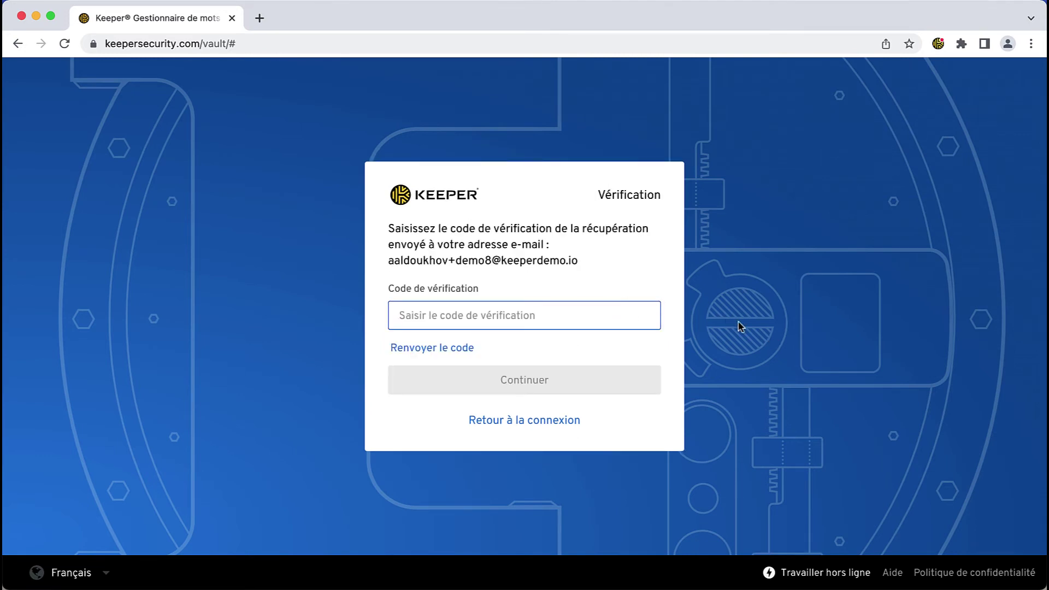
Paste and submit the recovery verification code, and submit the answer to the account's security question.
{"action": "key", "text": "super+v"}
{"action": "left_click", "coordinate": [600, 373]}
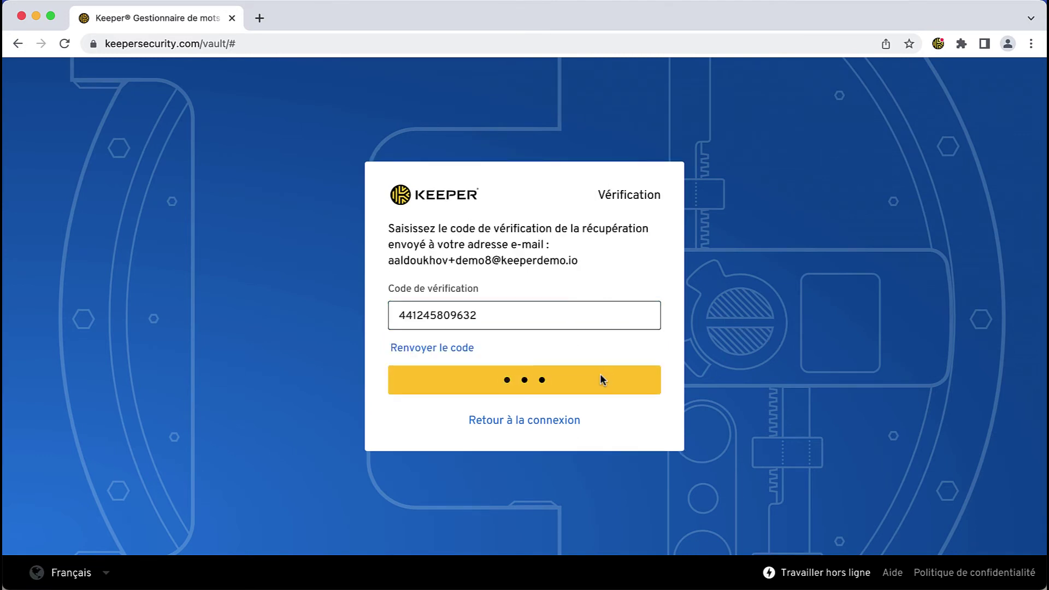
{"action": "type", "text": "•••••••••"}
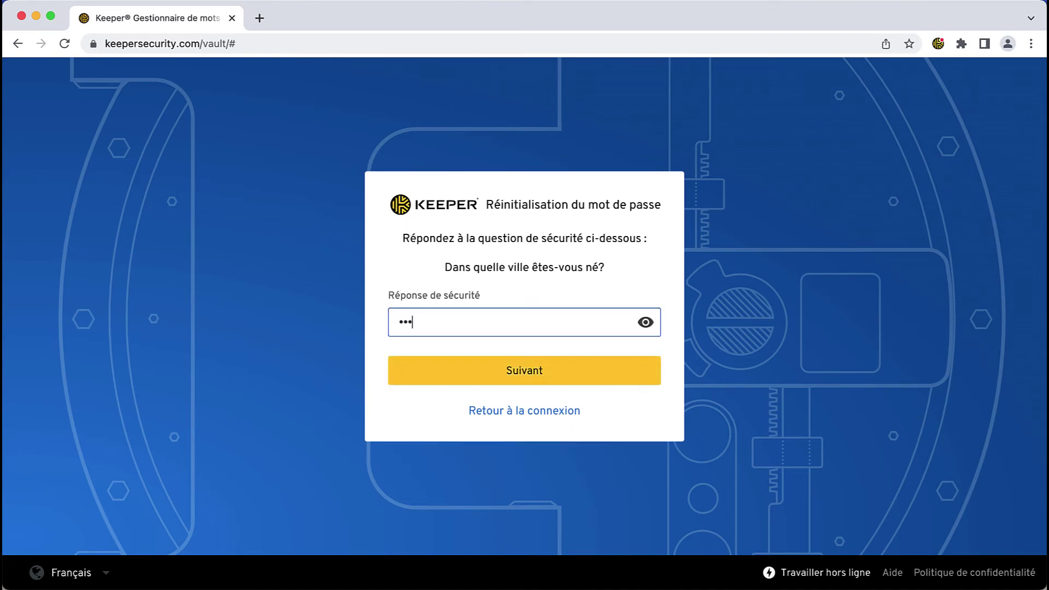
{"action": "type", "text": "•"}
{"action": "key", "text": "Return"}
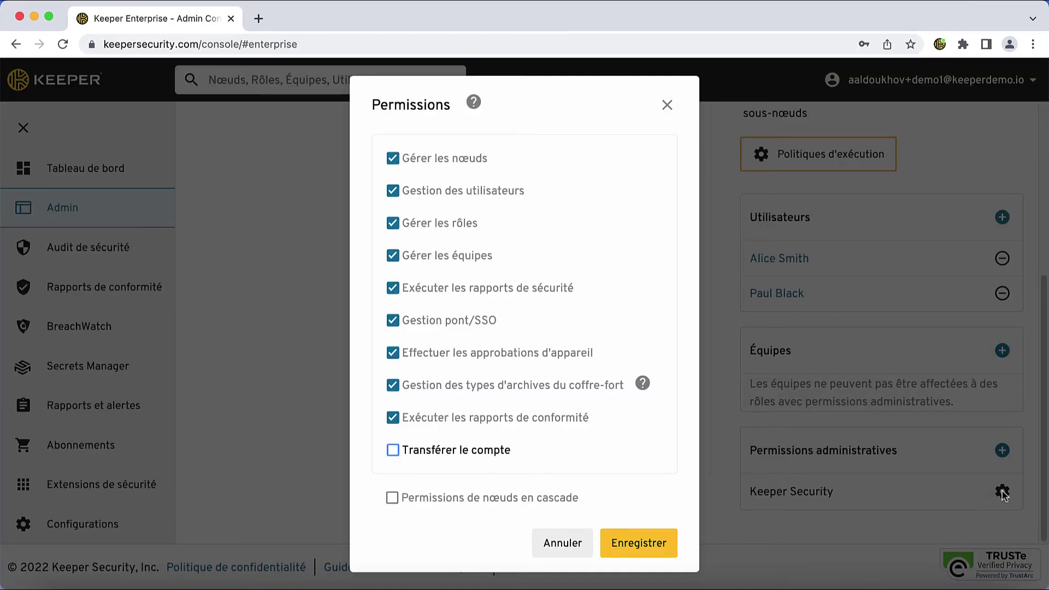
In the admin console, grant the "Transférer le compte" permission for the Keeper Security node and save the permissions.
{"action": "left_click", "coordinate": [460, 451]}
{"action": "left_click", "coordinate": [661, 542]}
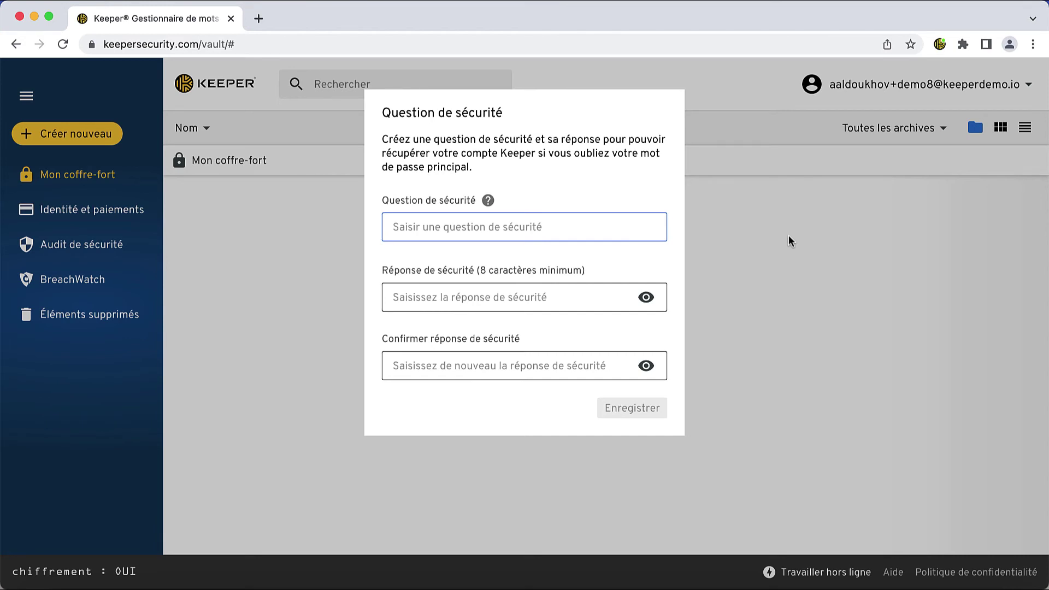
In the user's vault, set the security question "Dans quelle ville êtes-vous né?", enter and confirm the security answer, and save.
{"action": "type", "text": "Dans quelle ville êtes-vous né?"}
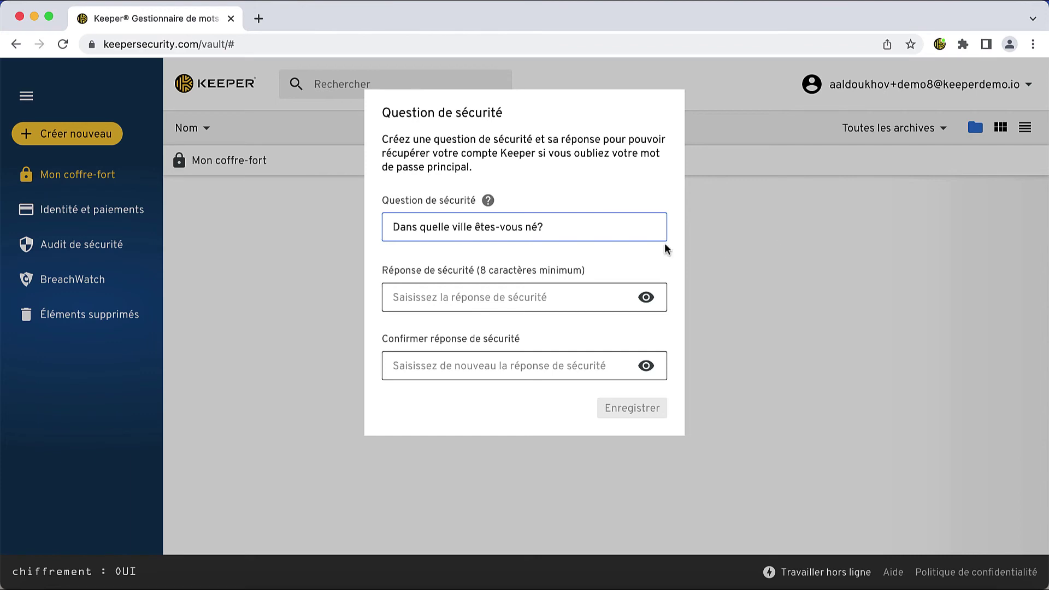
{"action": "left_click", "coordinate": [583, 295]}
{"action": "type", "text": "••••••••••"}
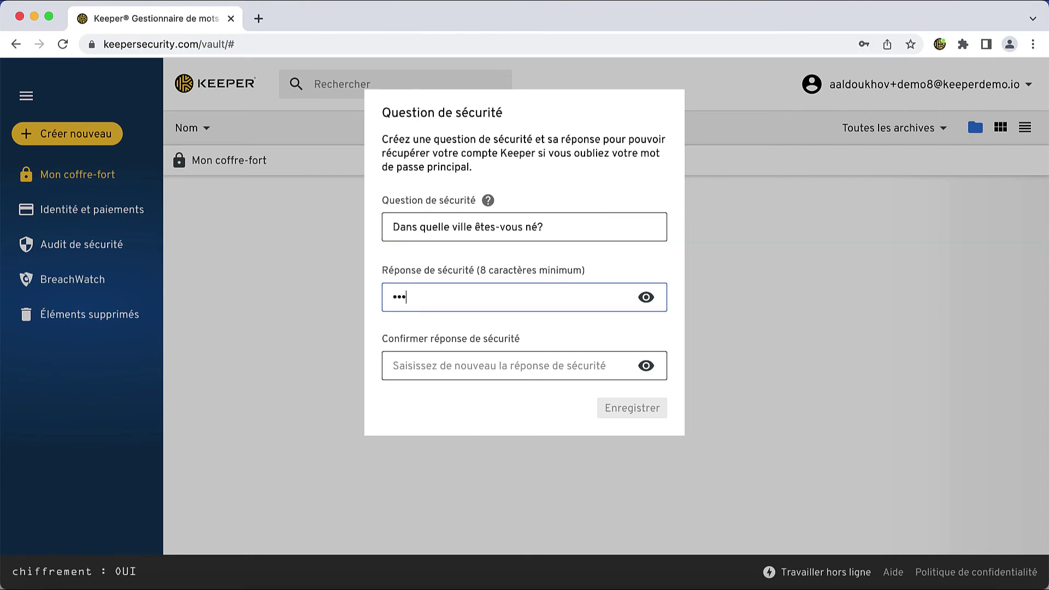
{"action": "key", "text": "Tab"}
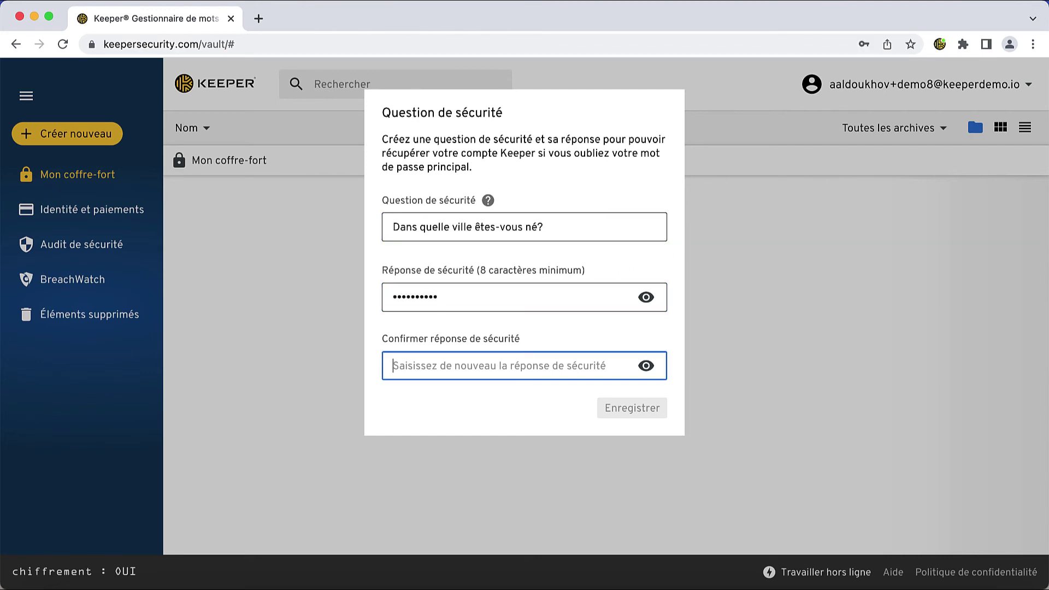
{"action": "type", "text": "••••••••••"}
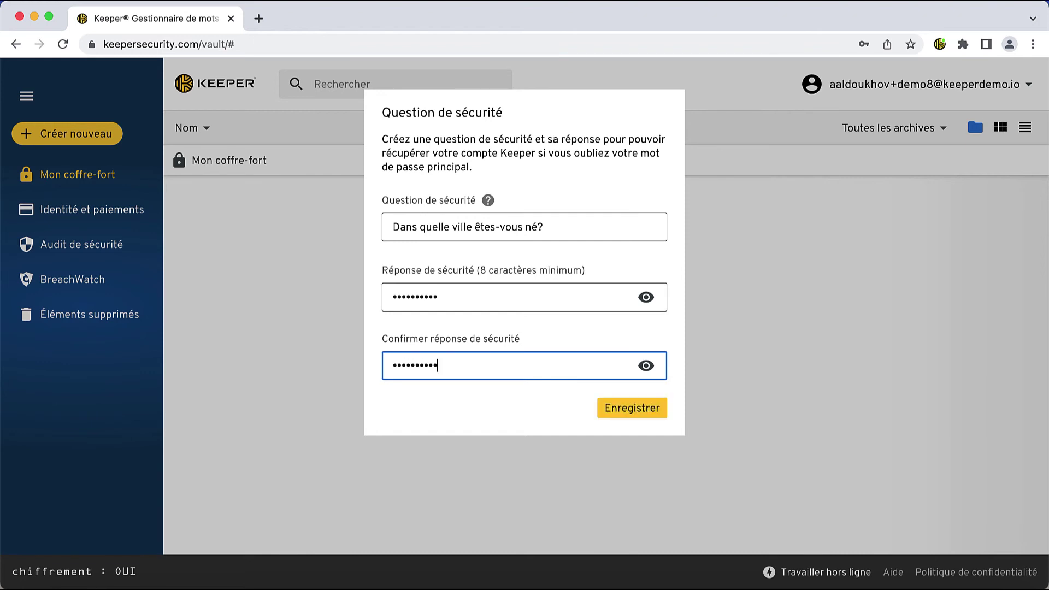
{"action": "left_click", "coordinate": [601, 408]}
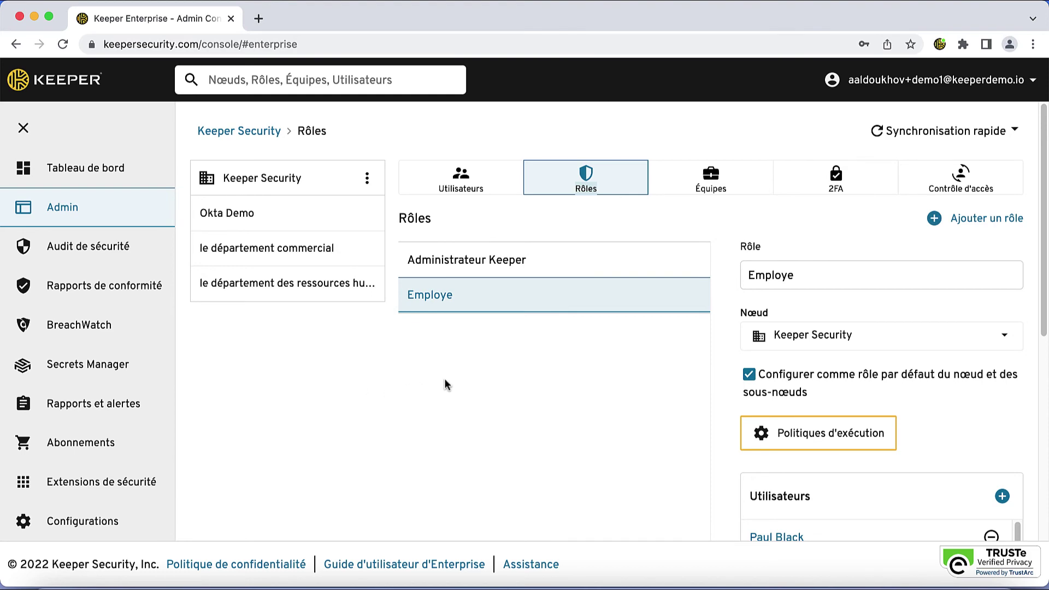
Add a range of authorized IP addresses to the Employe role's vault access allowlist in its enforcement policies.
{"action": "left_click", "coordinate": [773, 432]}
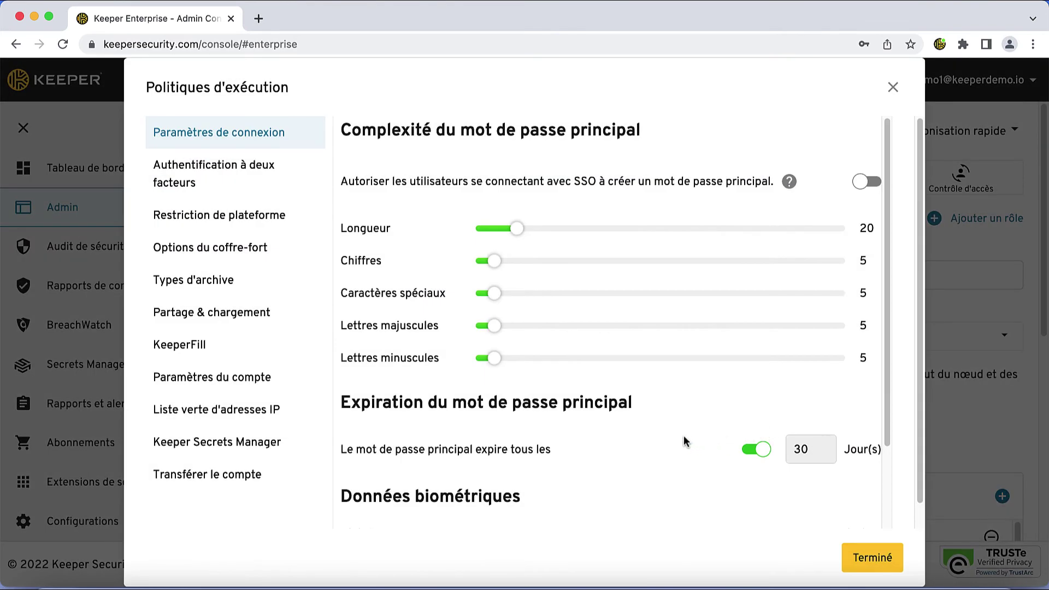
{"action": "left_click", "coordinate": [261, 412]}
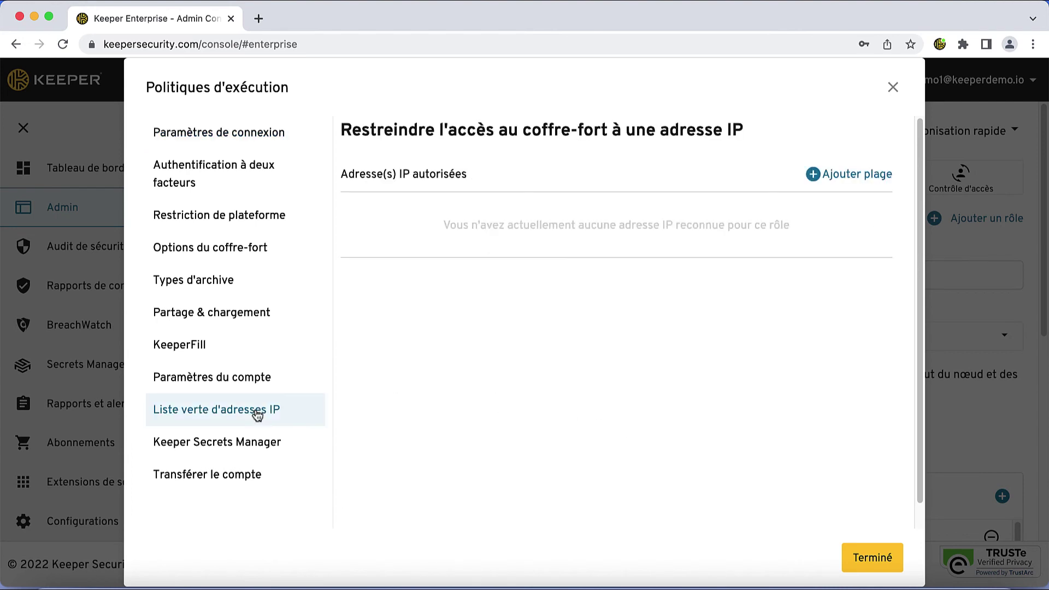
{"action": "left_click", "coordinate": [812, 178]}
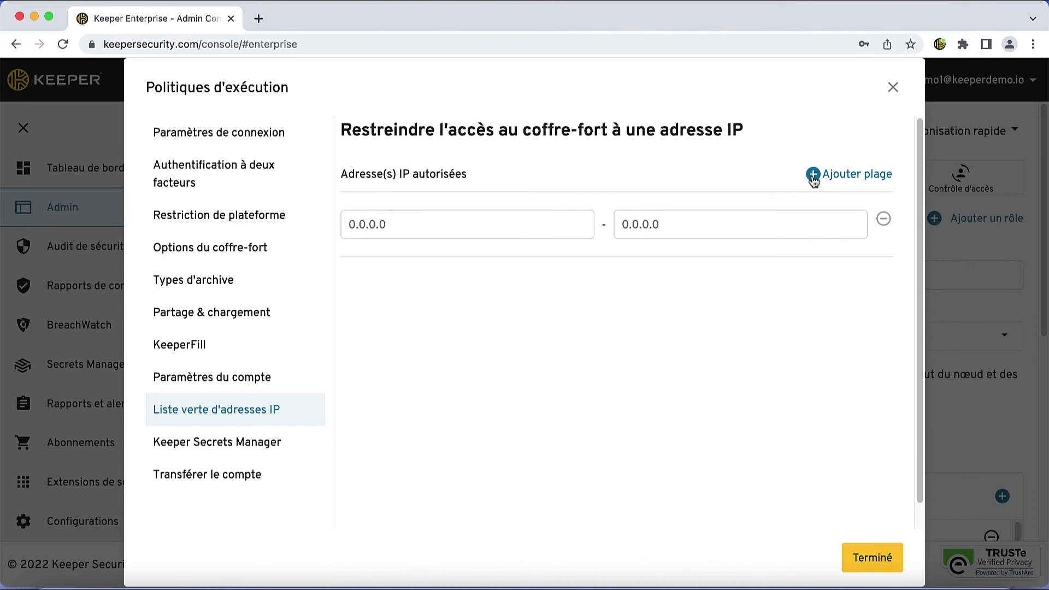